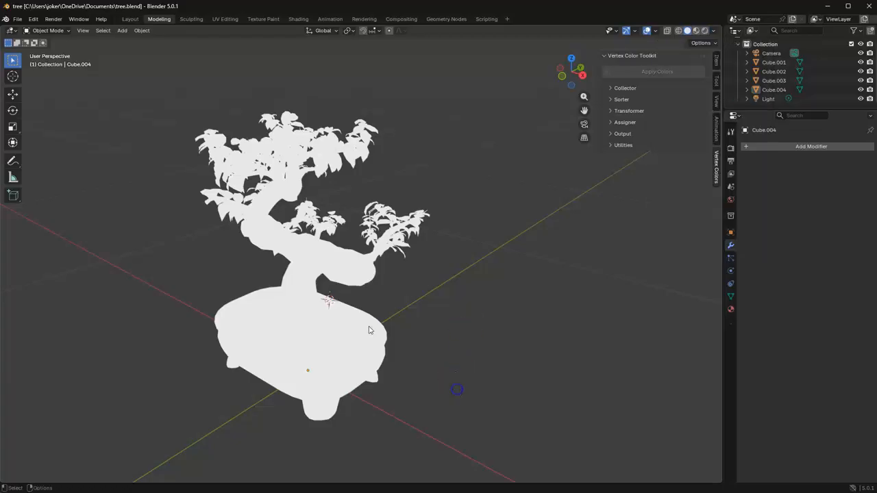
# Step: Inspect the leaves, trunk, soil and pot individually, and select all four bonsai meshes together
pyautogui.scroll(-4, 476, 284)
pyautogui.moveTo(489, 103); pyautogui.dragTo(244, 422)
pyautogui.click(388, 132)
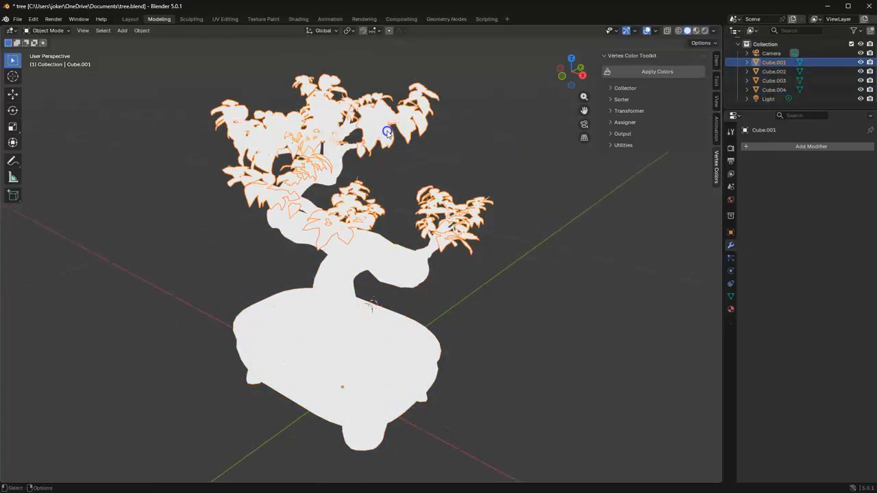
pyautogui.click(349, 260)
pyautogui.click(289, 328)
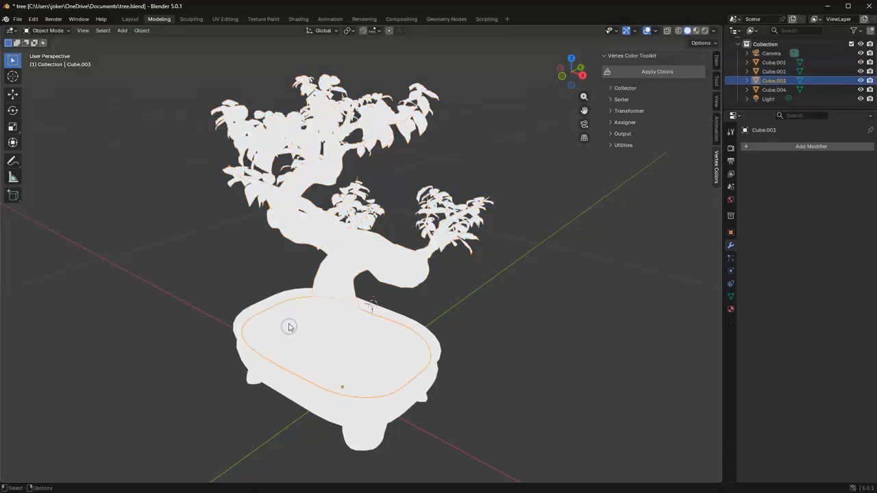
pyautogui.click(389, 410)
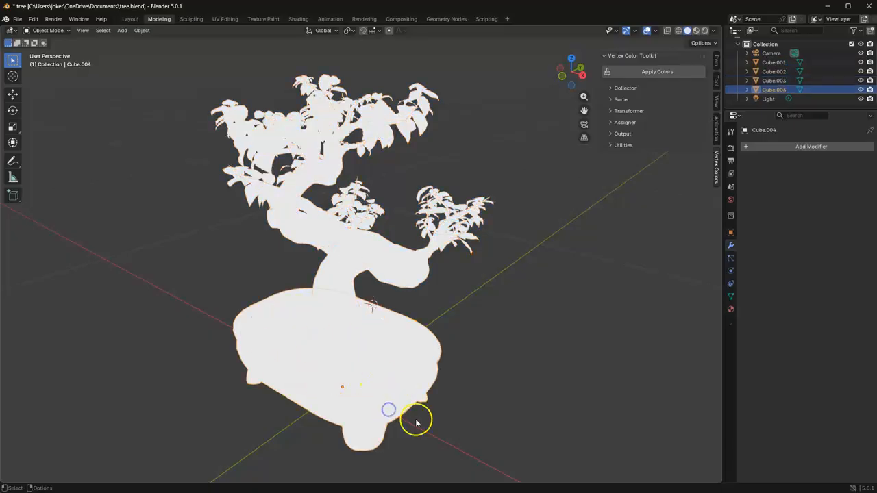
pyautogui.moveTo(494, 421); pyautogui.dragTo(205, 91)
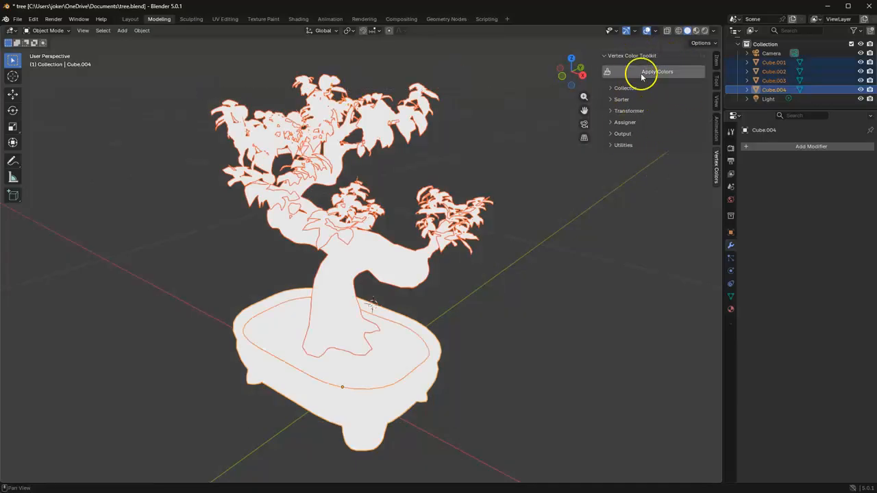
# Step: Examine the object modes offered by the Collector and the sorting methods offered by the Sorter
pyautogui.click(625, 88)
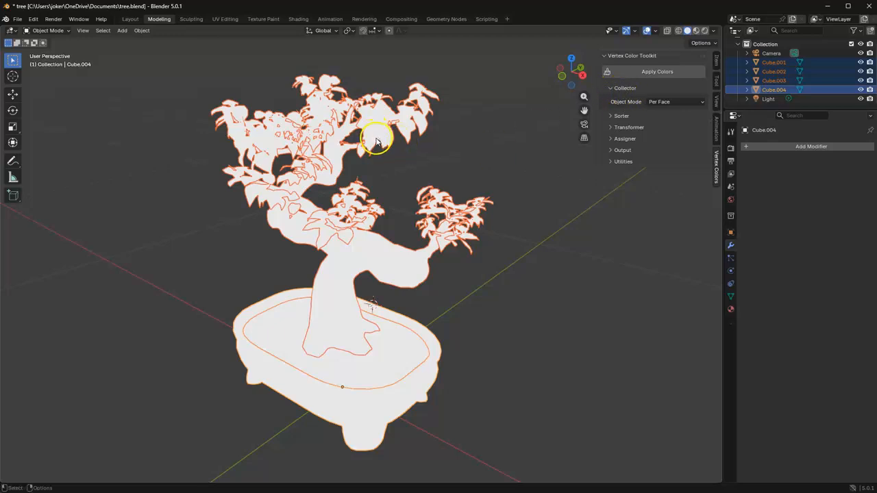
pyautogui.click(662, 102)
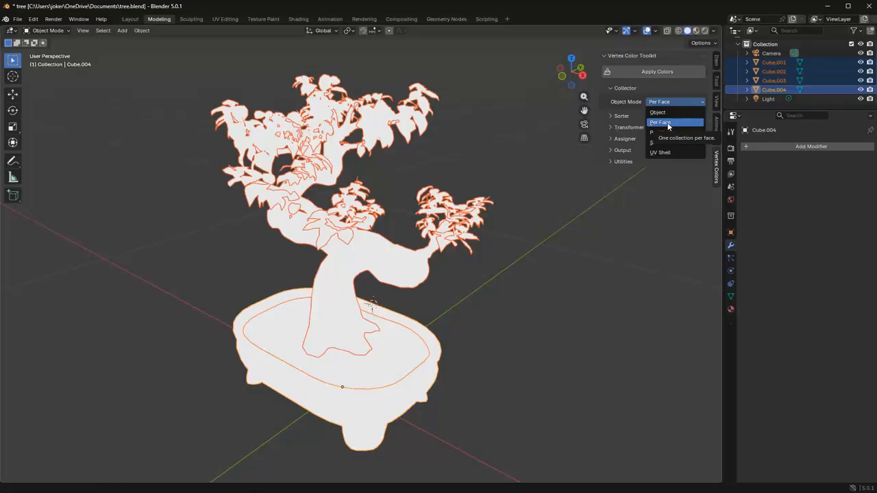
pyautogui.click(665, 117)
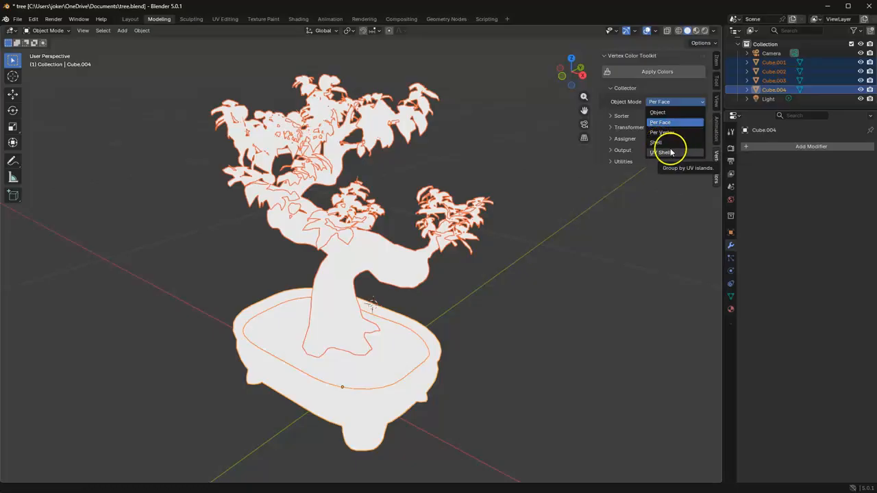
pyautogui.click(633, 102)
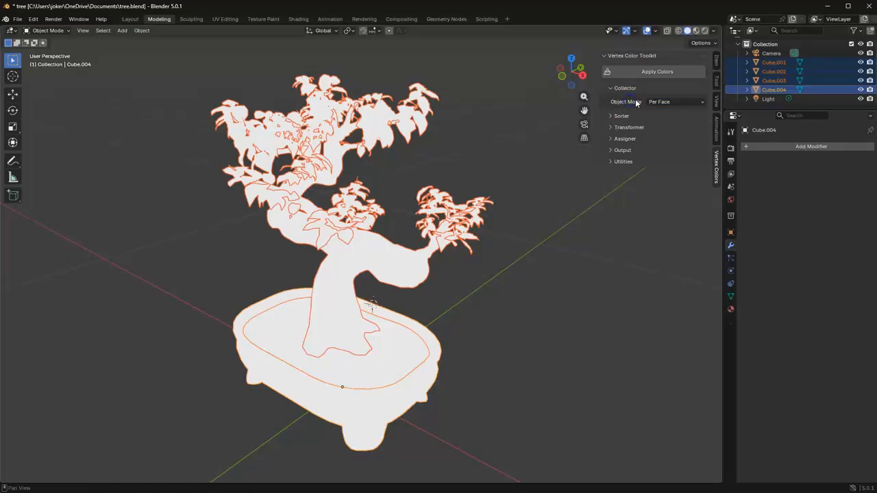
pyautogui.click(627, 116)
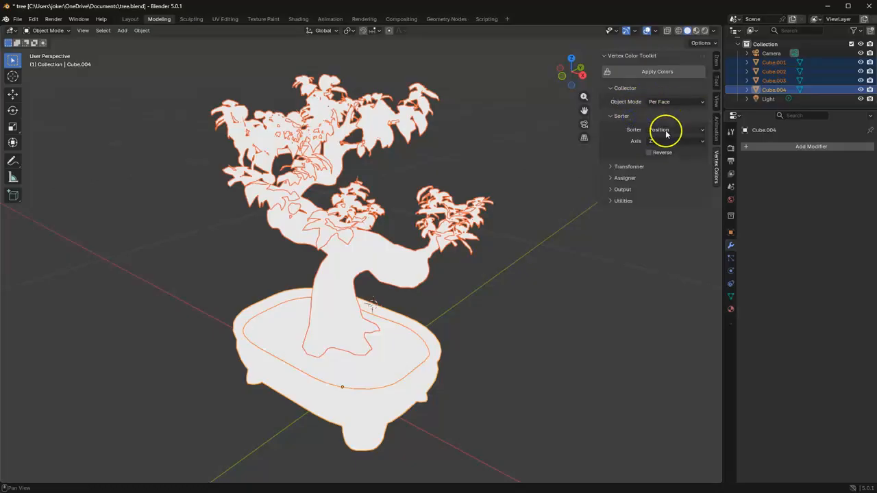
pyautogui.click(659, 130)
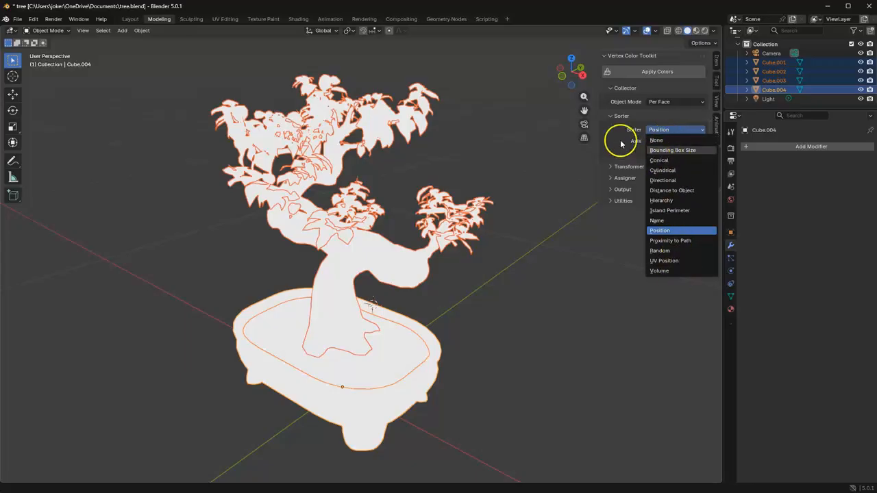
# Step: Review the Transformer setting and the Assigner's color assignment options
pyautogui.click(623, 167)
pyautogui.click(652, 182)
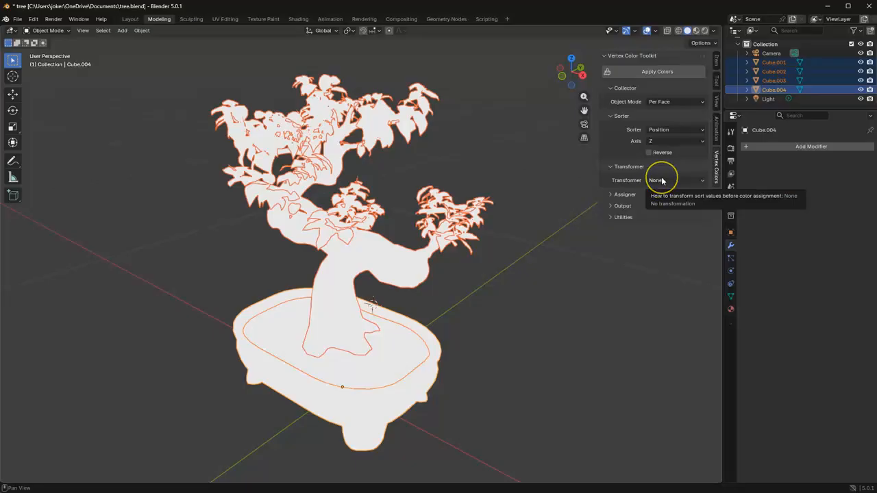
pyautogui.click(625, 195)
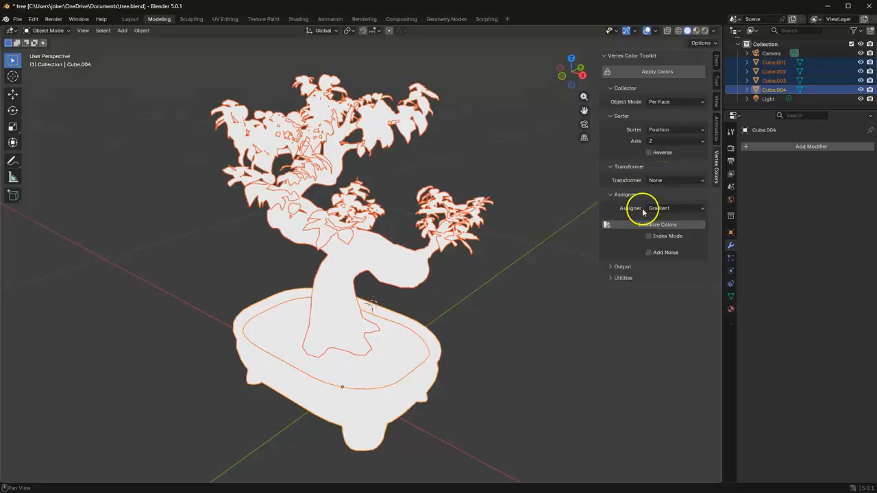
pyautogui.click(655, 208)
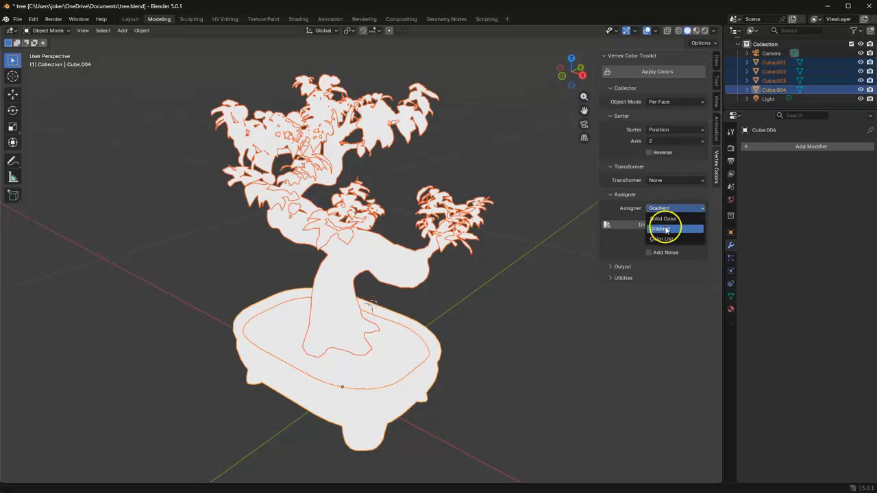
# Step: Review the Output settings, keep the color attribute Col, and apply the Per Face gradient sorted by Z position to the four meshes
pyautogui.click(624, 269)
pyautogui.click(624, 268)
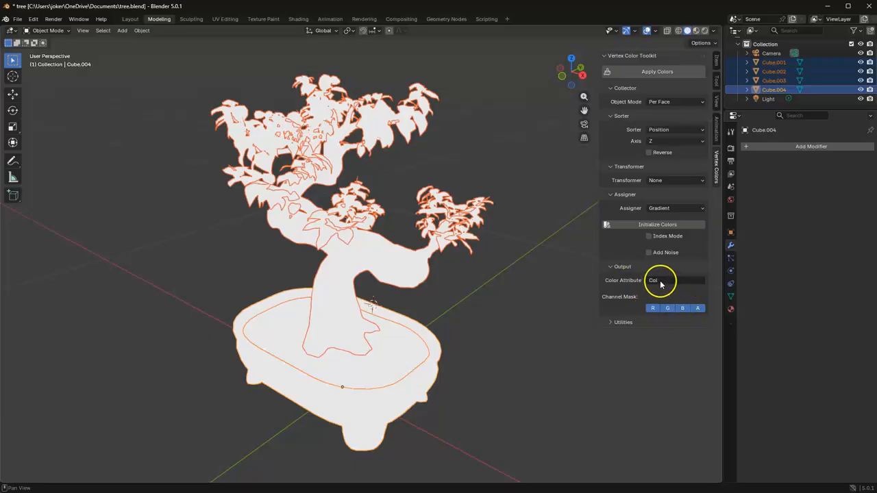
pyautogui.click(661, 282)
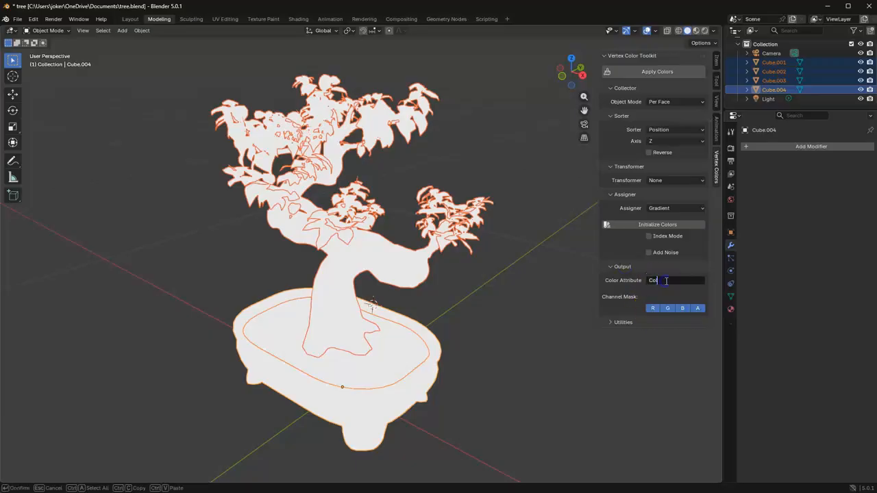
pyautogui.press('Return')
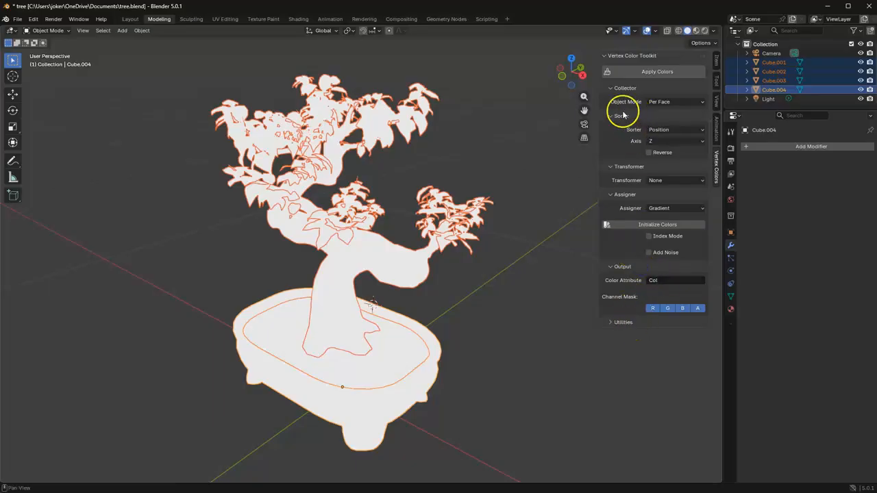
pyautogui.click(662, 72)
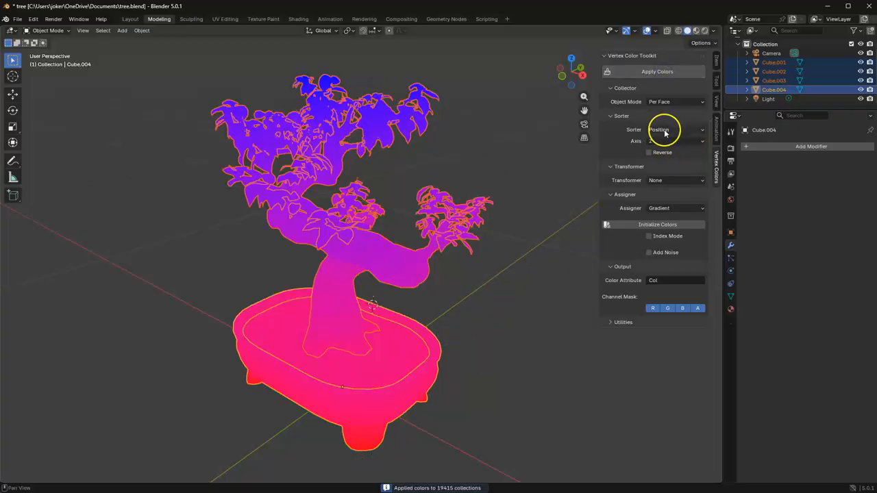
# Step: Set the Collector's object mode to Object and apply the gradient colors to the four bonsai meshes
pyautogui.click(665, 102)
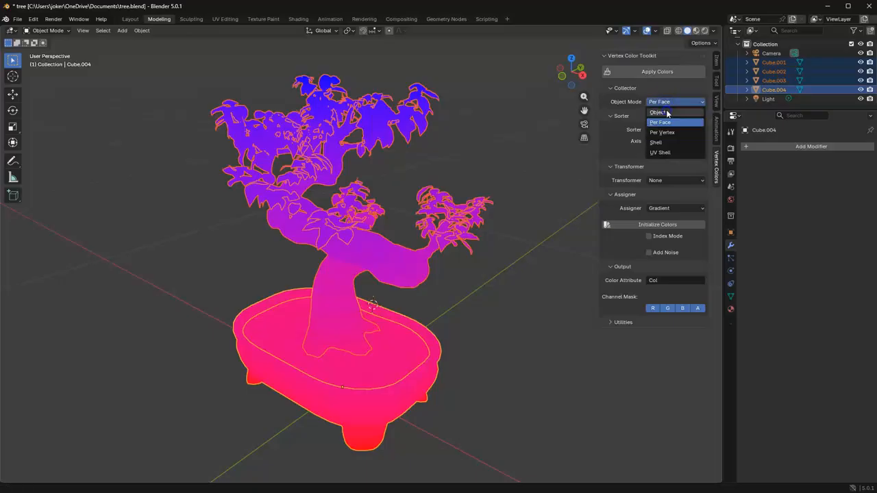
pyautogui.click(664, 111)
pyautogui.click(665, 82)
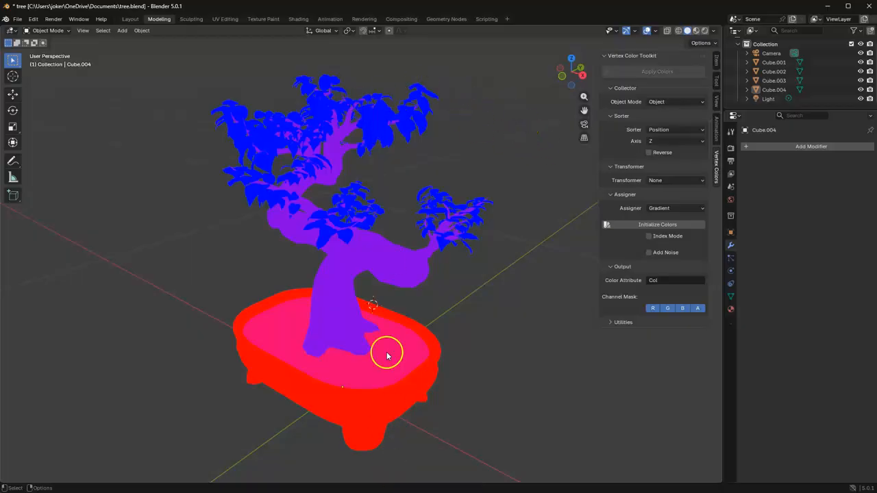
# Step: Select all four bonsai meshes again, set the object mode to Shell and apply the Z-position gradient
pyautogui.moveTo(503, 76); pyautogui.dragTo(270, 411)
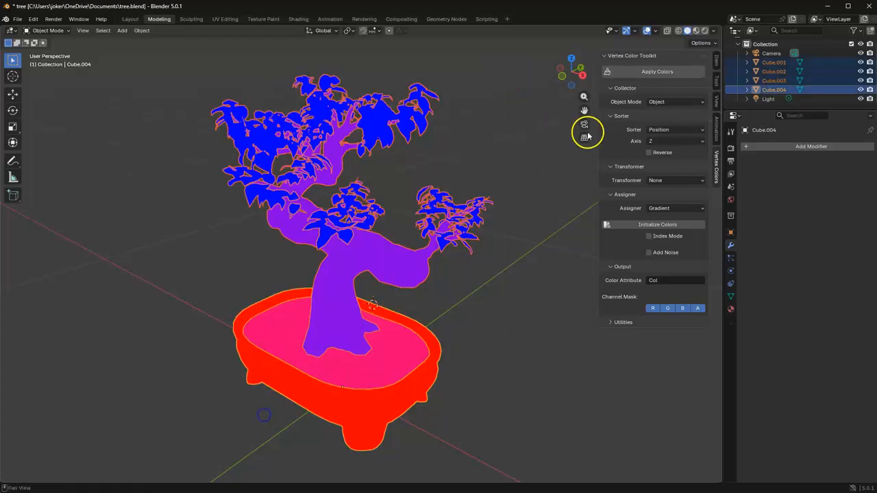
pyautogui.click(659, 102)
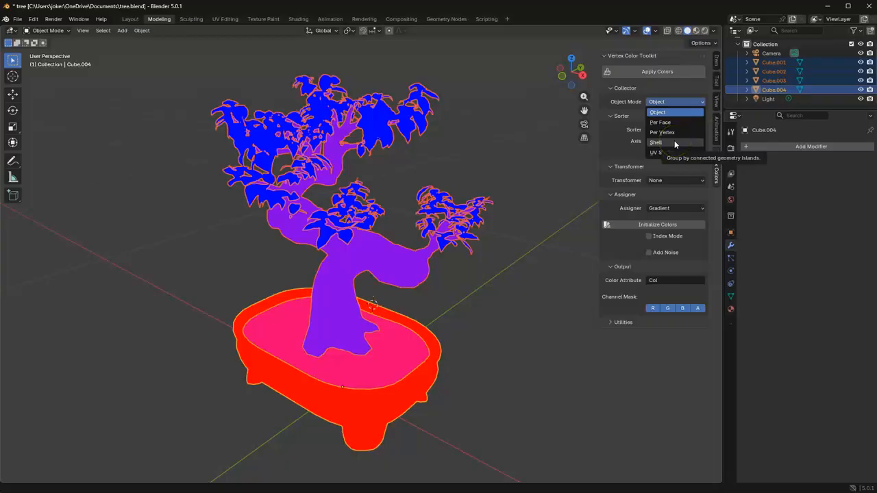
pyautogui.click(675, 142)
pyautogui.click(672, 103)
pyautogui.click(659, 77)
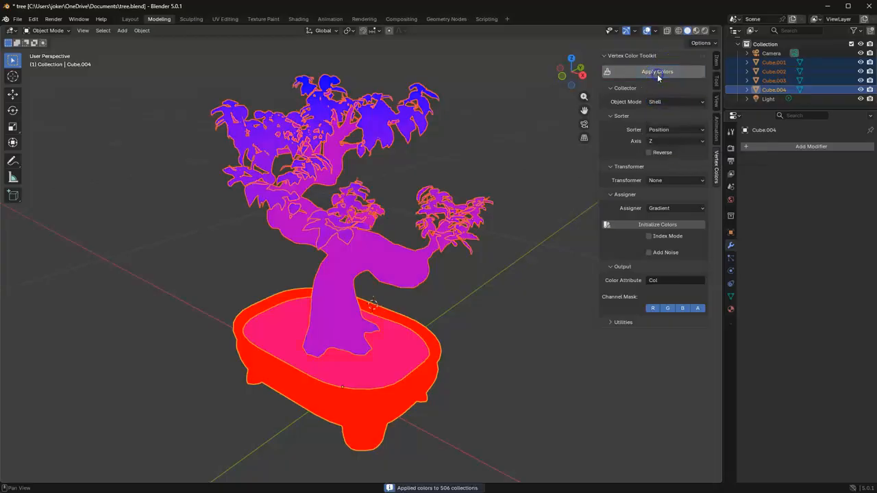
# Step: Apply the Shell gradient sorted by Z position to the leaf mesh alone, and clear the selection
pyautogui.click(457, 286)
pyautogui.click(390, 142)
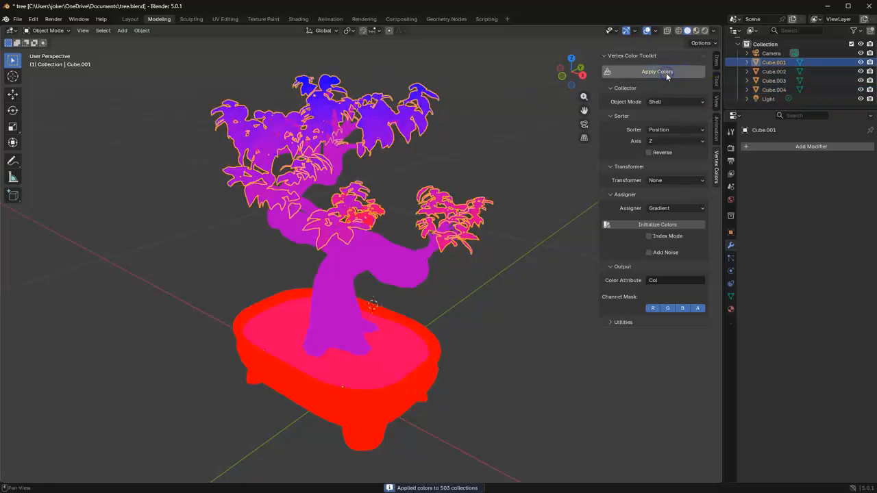
pyautogui.click(511, 183)
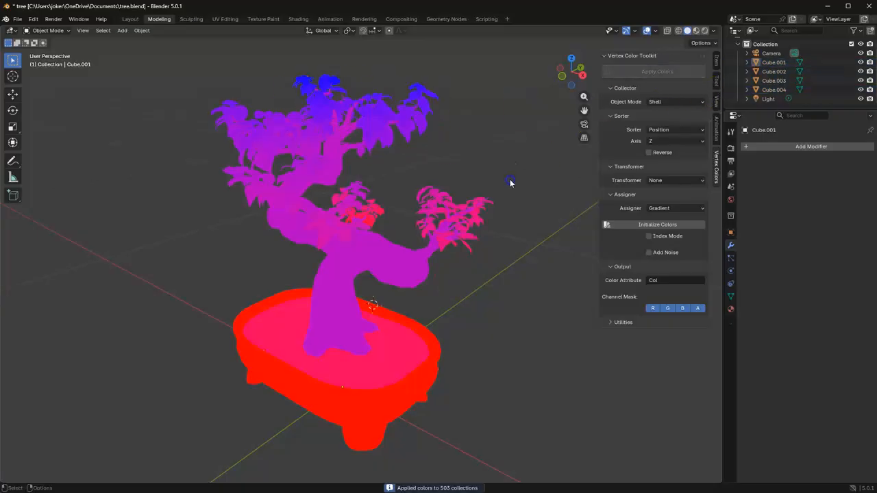
# Step: Set the Sorter to Bounding Box Size and apply the resulting colors to the leaf mesh only
pyautogui.click(670, 134)
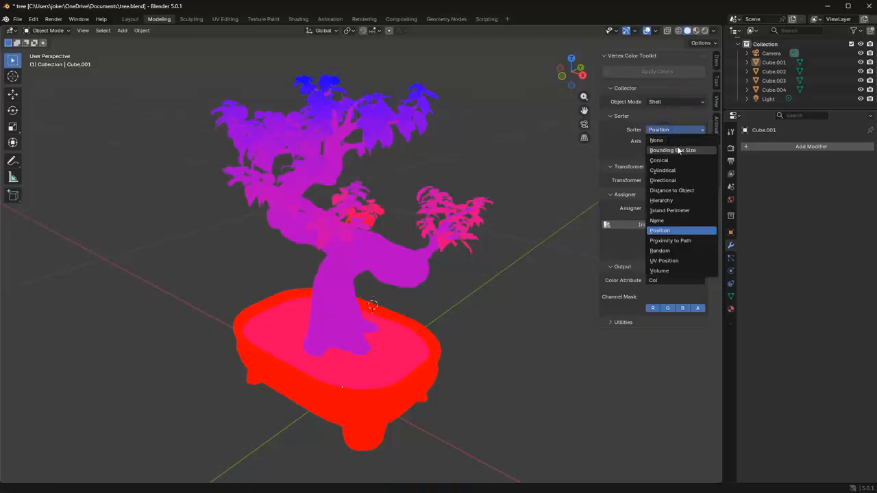
pyautogui.click(684, 150)
pyautogui.click(388, 143)
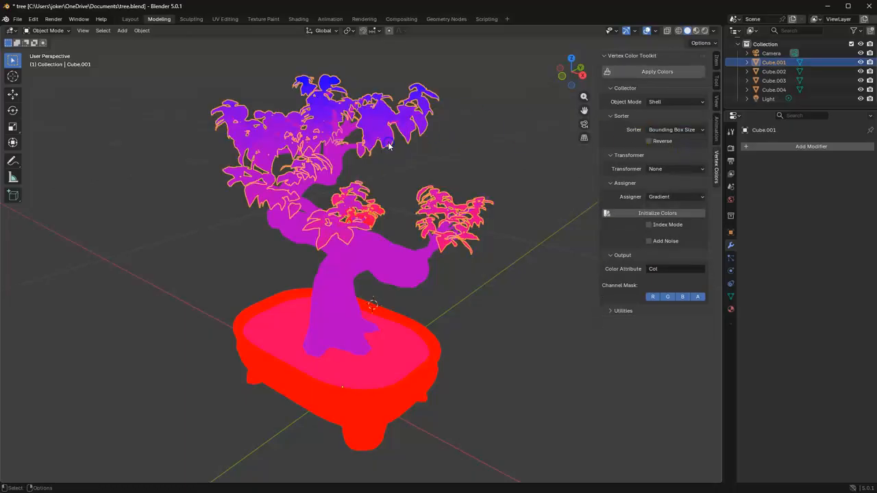
pyautogui.click(650, 72)
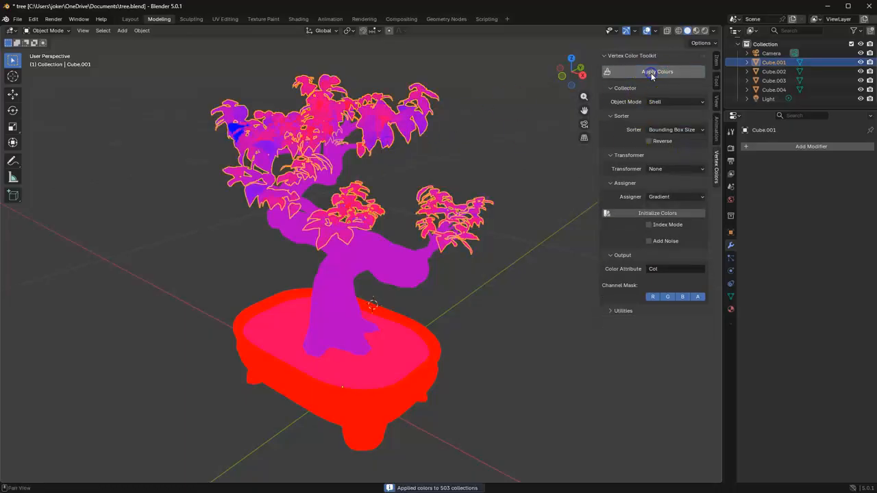
pyautogui.click(504, 139)
pyautogui.click(373, 130)
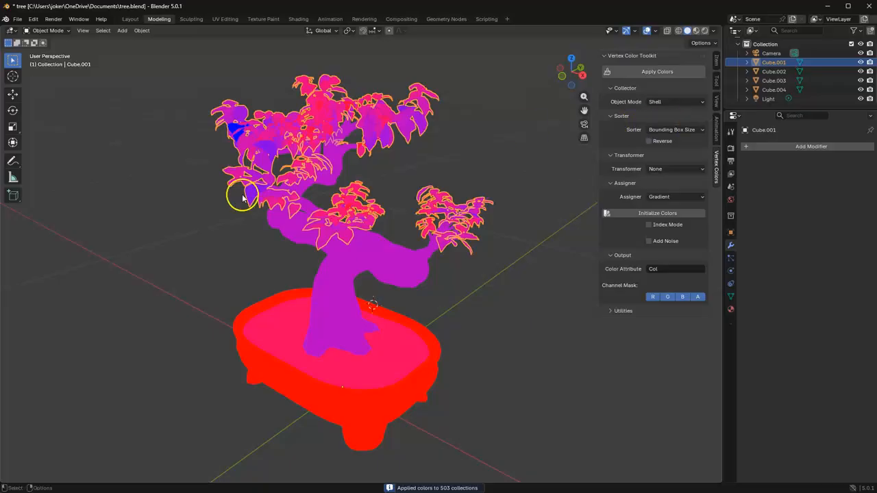
# Step: Select all four bonsai meshes, keep the object mode on Shell, and set the Sorter to Conical
pyautogui.click(683, 129)
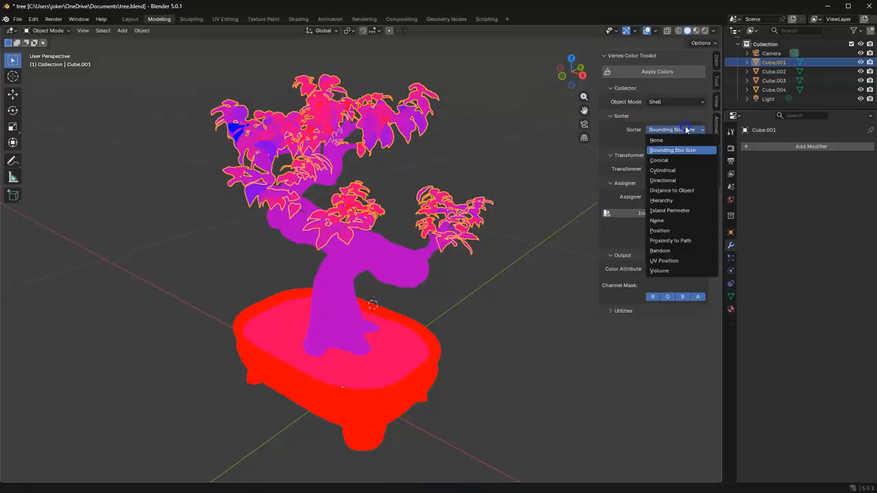
pyautogui.moveTo(516, 106); pyautogui.dragTo(322, 367)
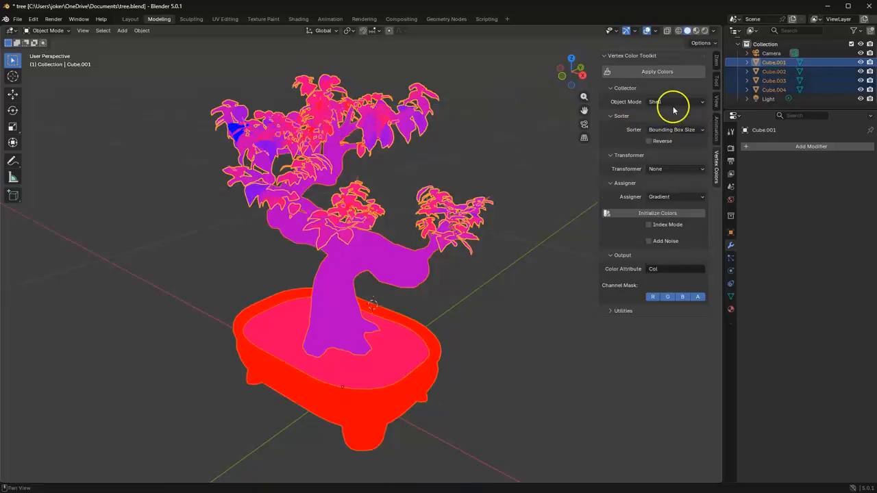
pyautogui.click(671, 104)
pyautogui.click(669, 102)
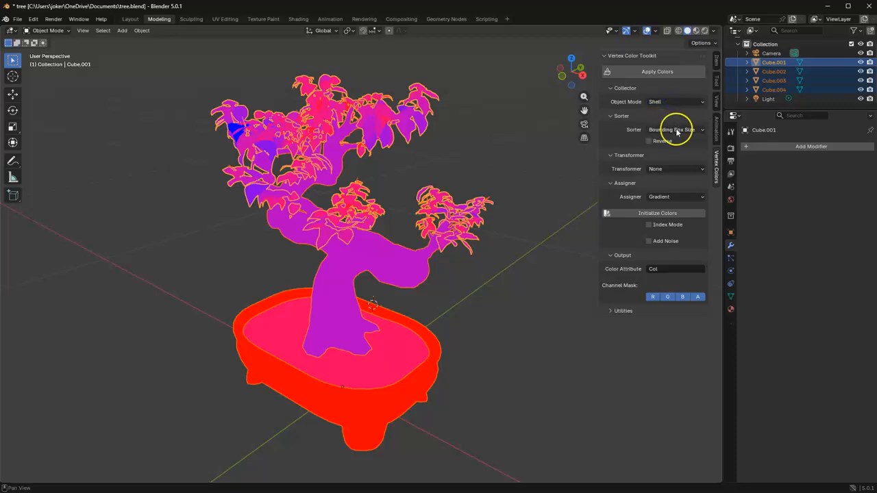
pyautogui.click(677, 130)
pyautogui.click(664, 160)
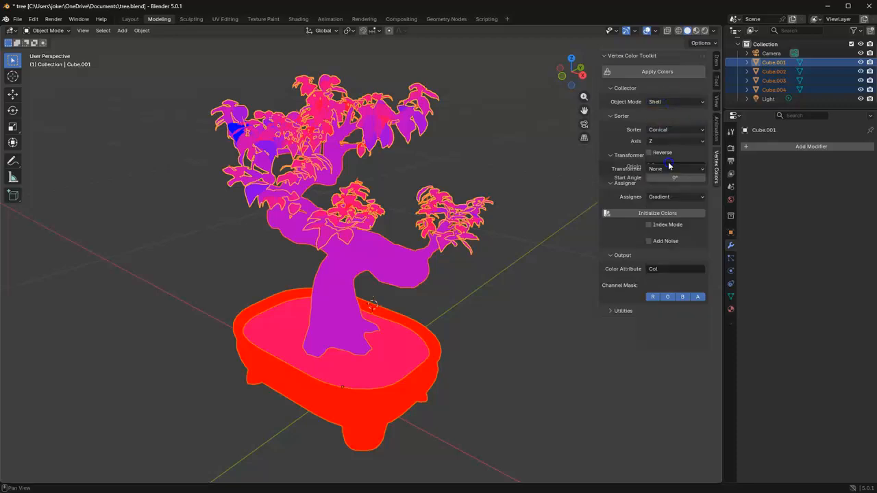
# Step: Set the object mode to Per Vertex and apply the Conical gradient around Z to the pot's soil mesh
pyautogui.click(401, 364)
pyautogui.click(656, 103)
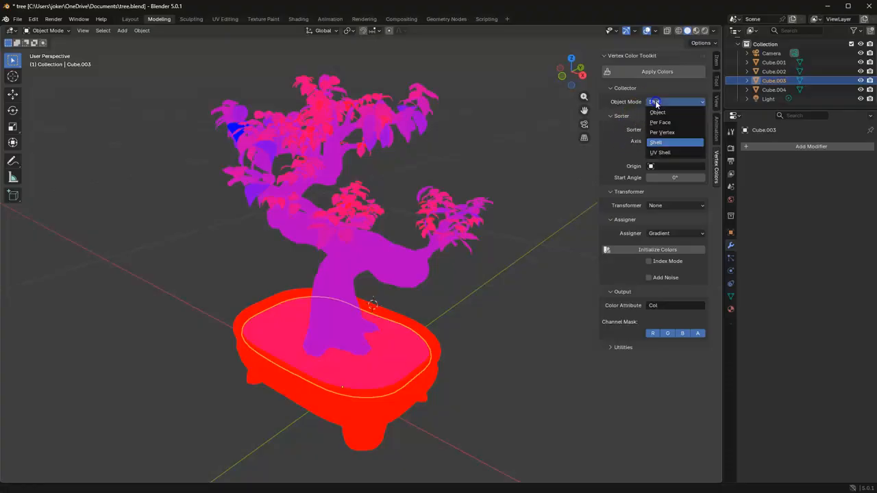
pyautogui.click(666, 134)
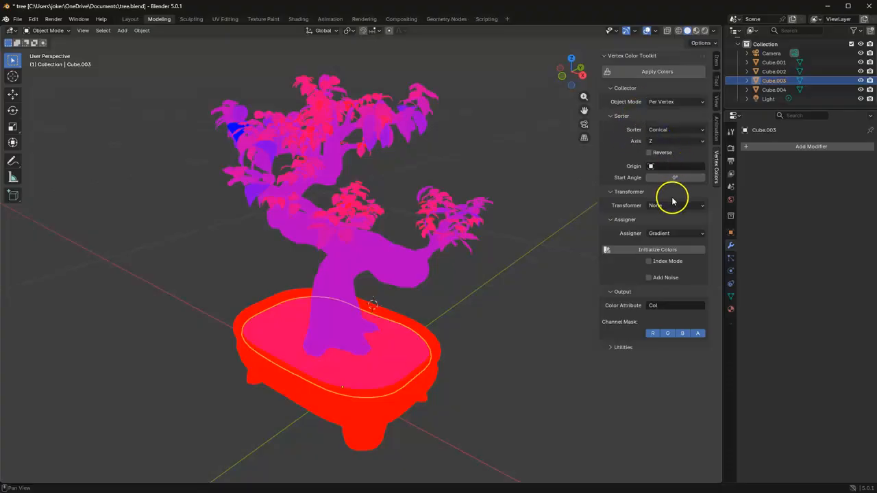
pyautogui.click(657, 78)
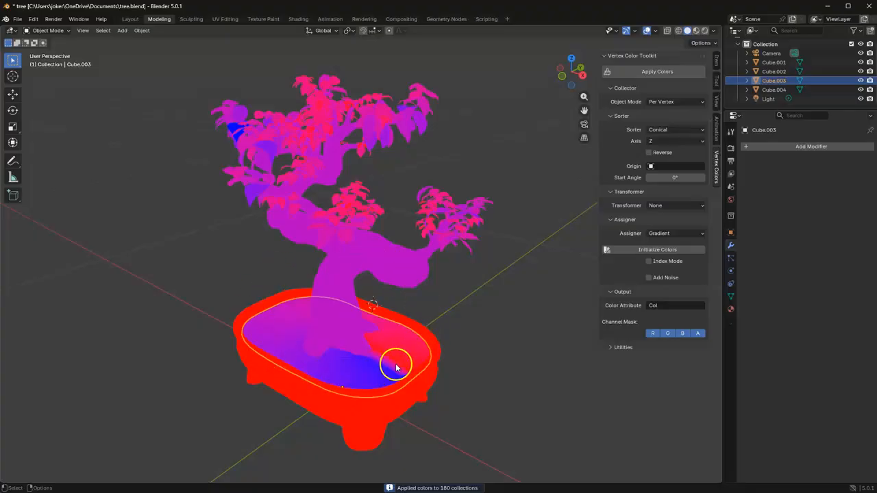
# Step: Set the Sorter to Cylindrical around Z and apply the Per Vertex gradient to the trunk mesh
pyautogui.click(663, 130)
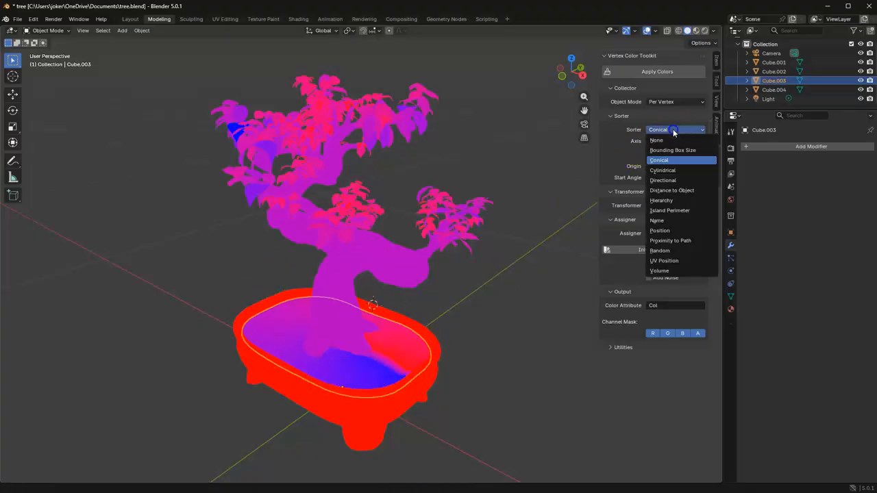
pyautogui.click(666, 171)
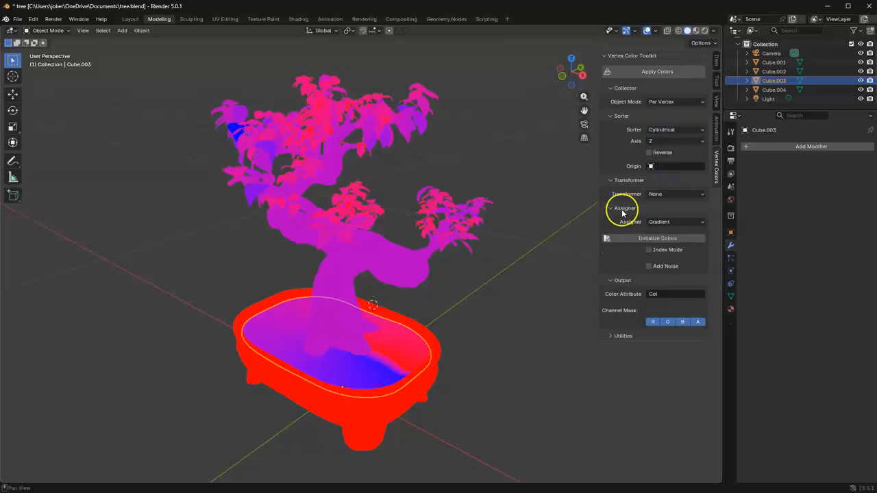
pyautogui.click(349, 351)
pyautogui.click(654, 72)
pyautogui.click(422, 363)
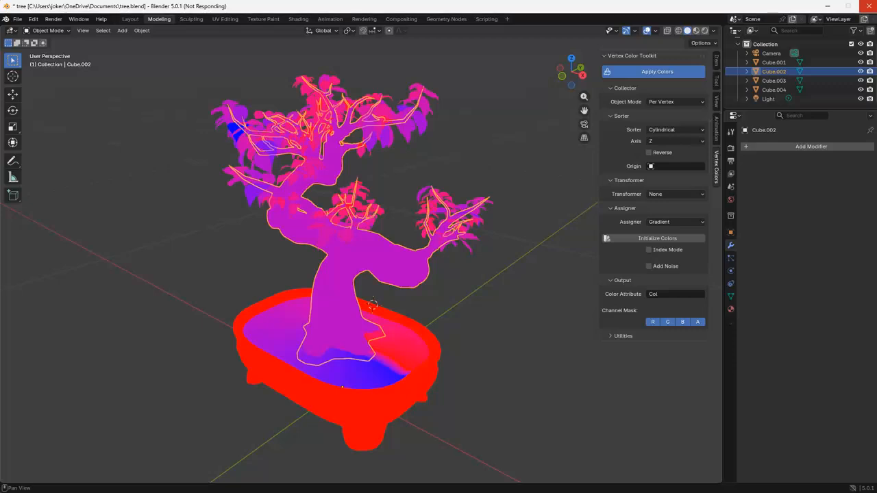
# Step: Set the object mode to Per Face and apply the Cylindrical gradient to the pot's soil mesh
pyautogui.click(675, 101)
pyautogui.click(672, 122)
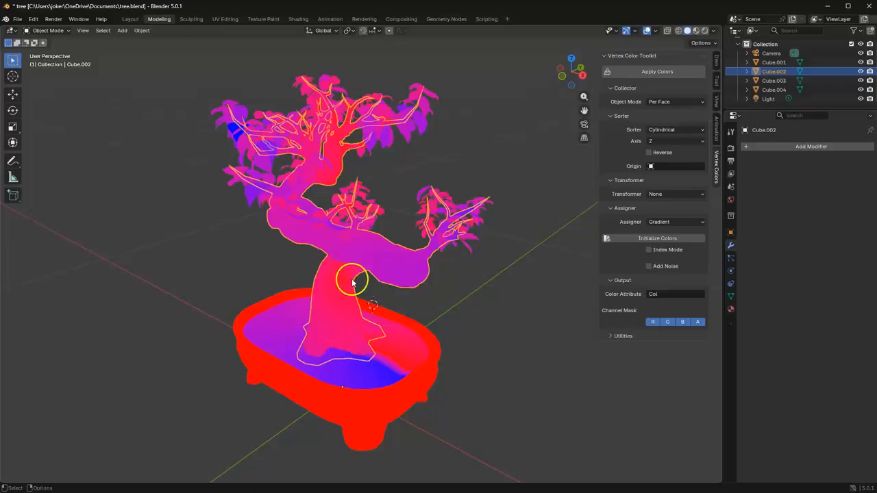
pyautogui.click(396, 345)
pyautogui.click(666, 72)
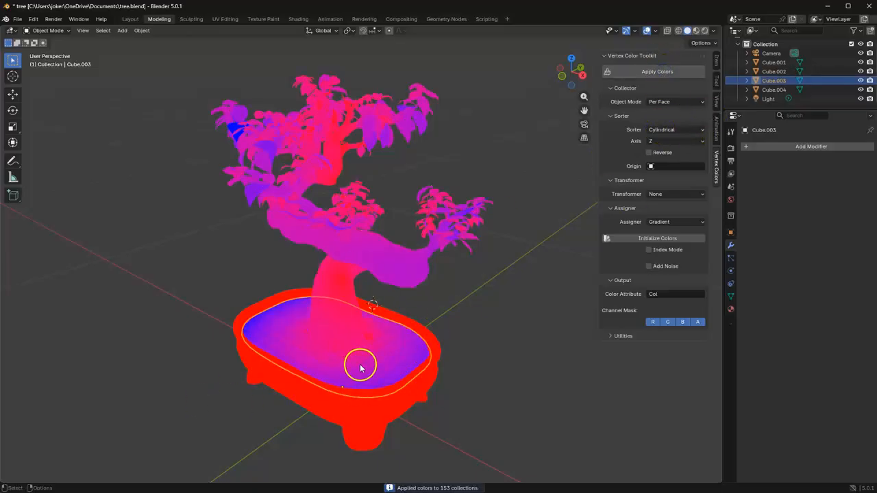
# Step: Set the Sorter to Directional with the +Z (Up) direction, apply the colors to the trunk mesh, and clear the selection
pyautogui.click(681, 129)
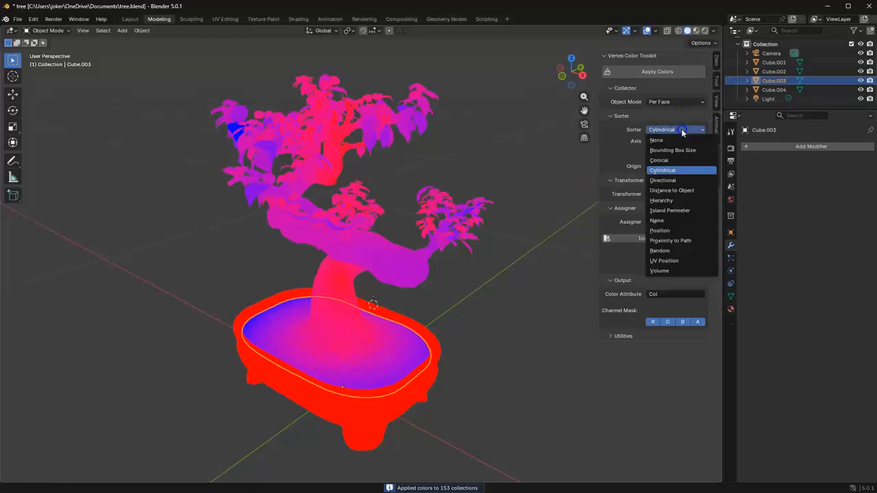
pyautogui.click(673, 181)
pyautogui.click(655, 168)
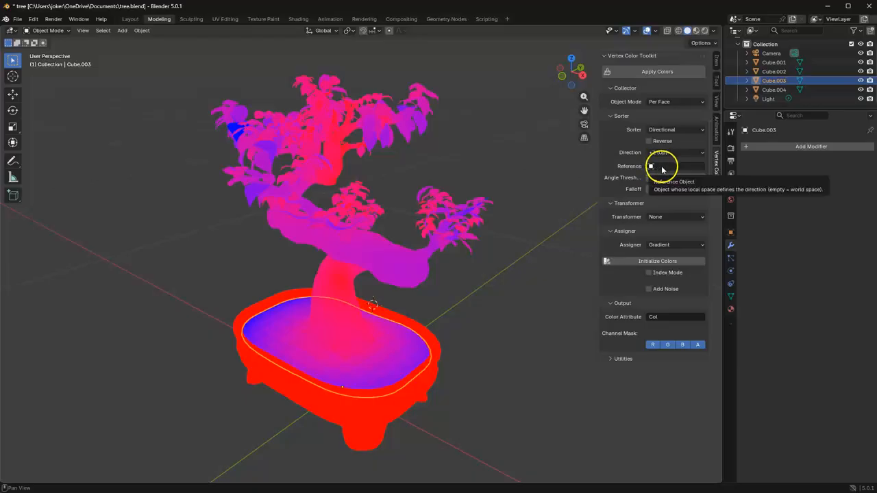
pyautogui.click(494, 285)
pyautogui.click(364, 269)
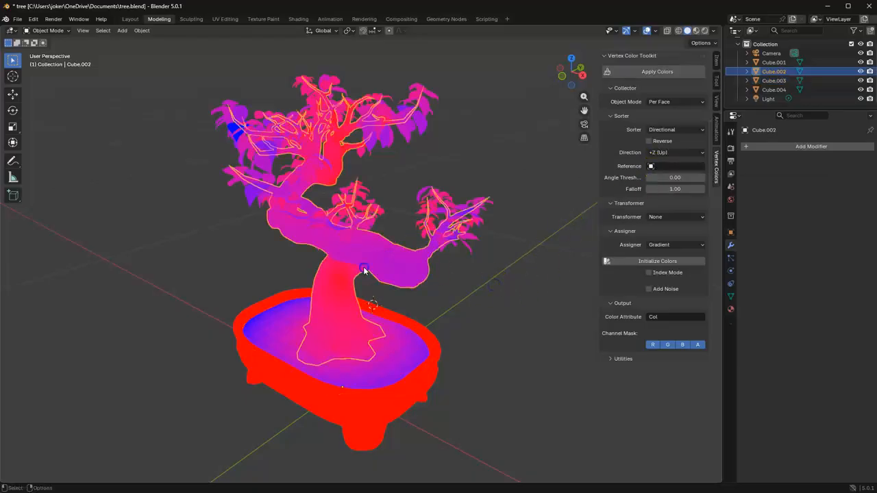
pyautogui.click(650, 73)
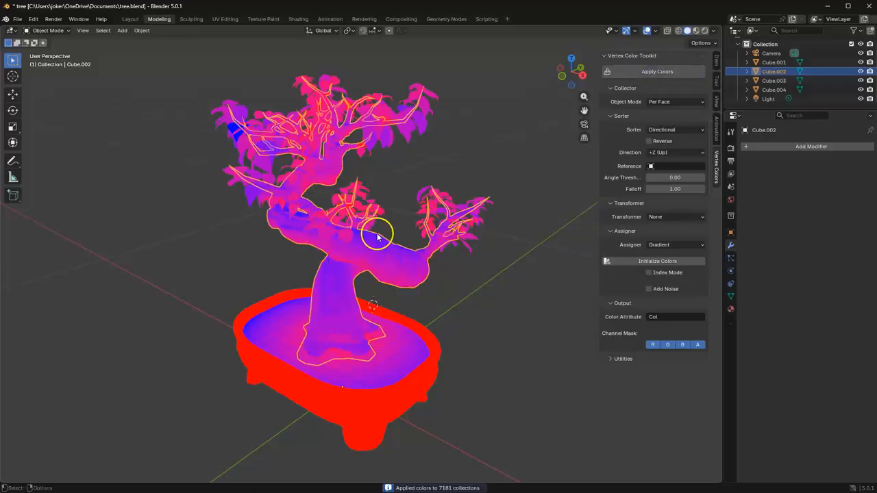
pyautogui.click(483, 353)
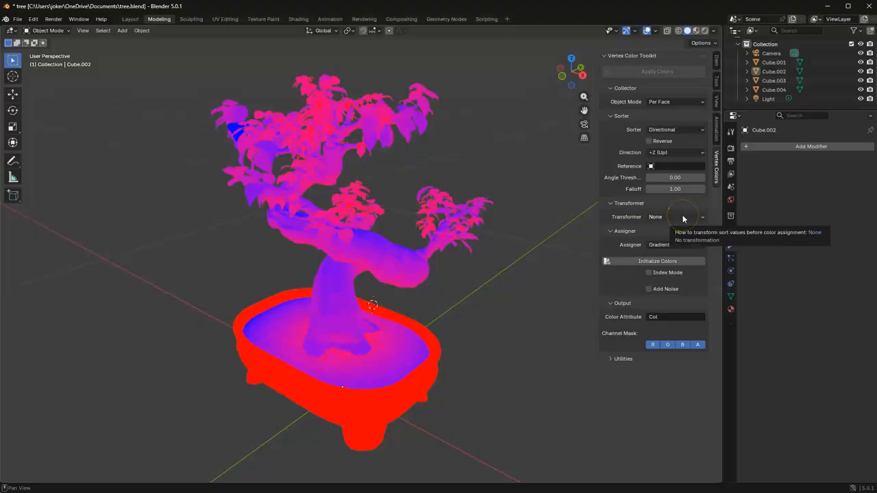
# Step: Switch the Sorter to Distance to Object and then to Hierarchy to examine their options
pyautogui.click(681, 129)
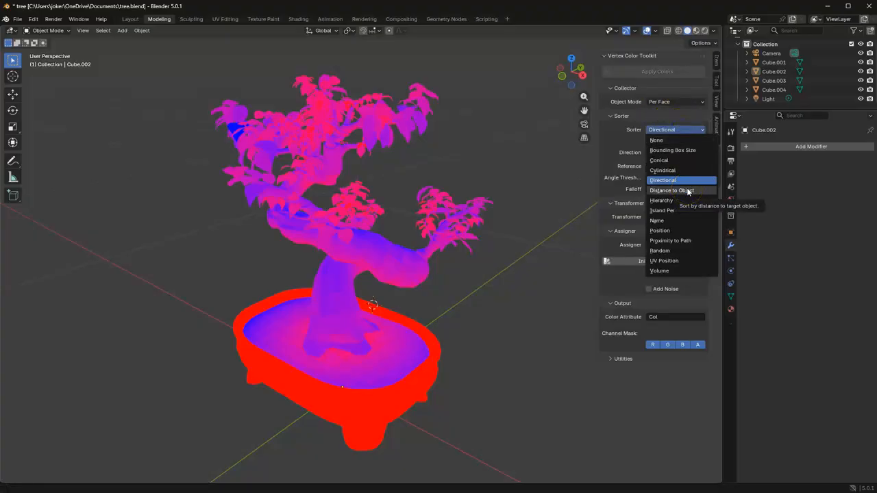
pyautogui.click(688, 191)
pyautogui.click(659, 156)
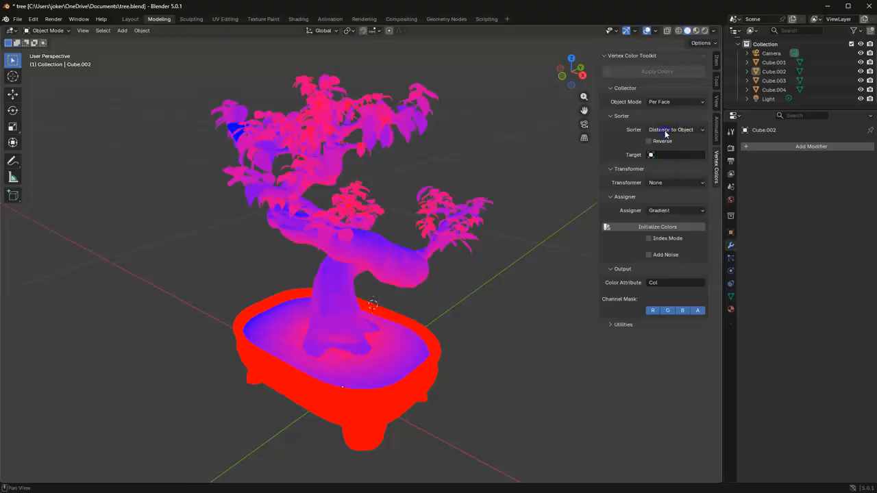
pyautogui.click(667, 130)
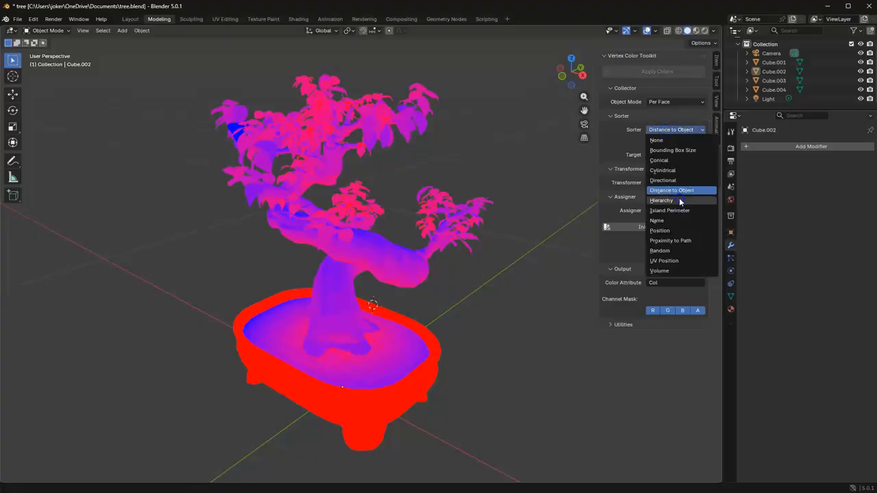
pyautogui.click(681, 200)
# Step: Set the Sorter to Island Perimeter with Normalize on and apply the Per Face colors to the soil mesh
pyautogui.click(663, 130)
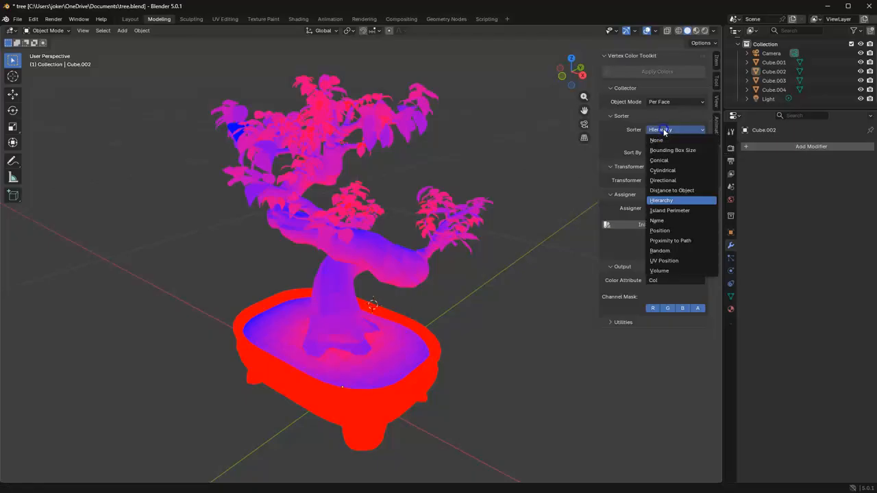
pyautogui.click(671, 212)
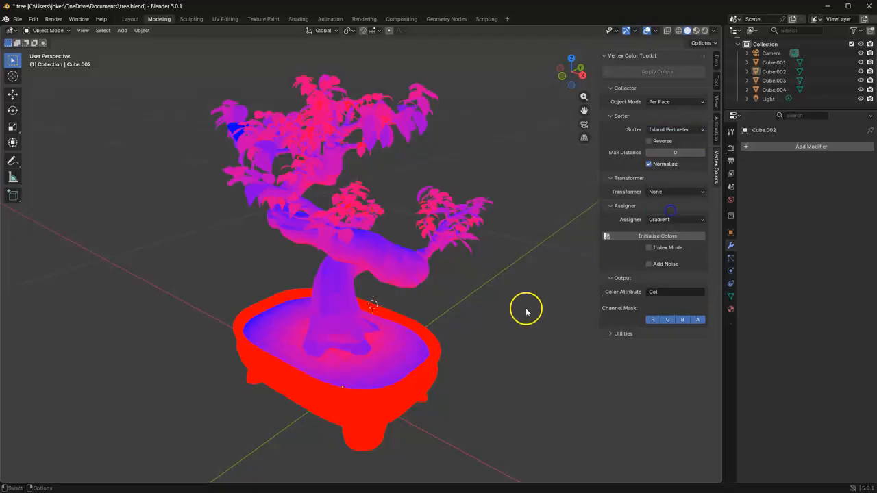
pyautogui.click(375, 368)
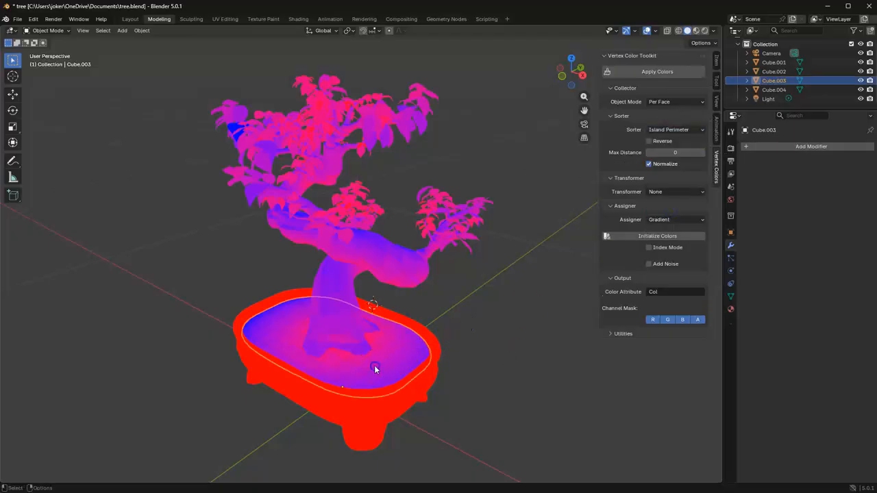
pyautogui.rightClick(373, 356)
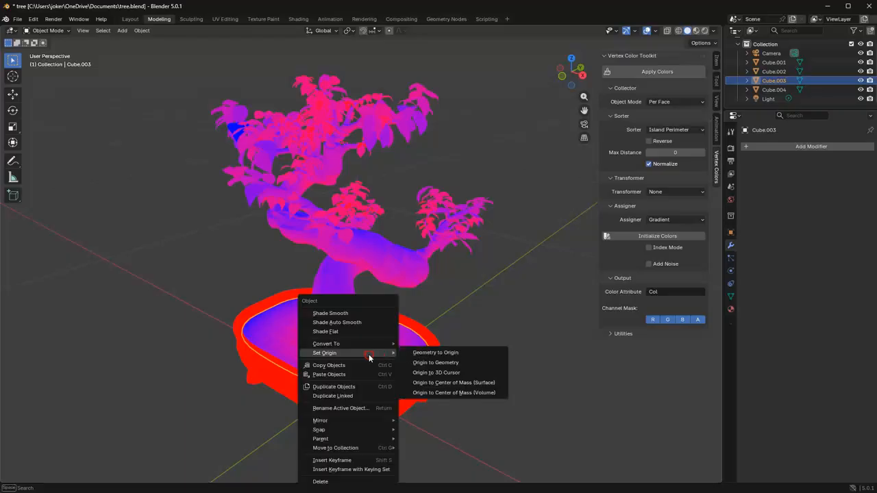
pyautogui.click(659, 71)
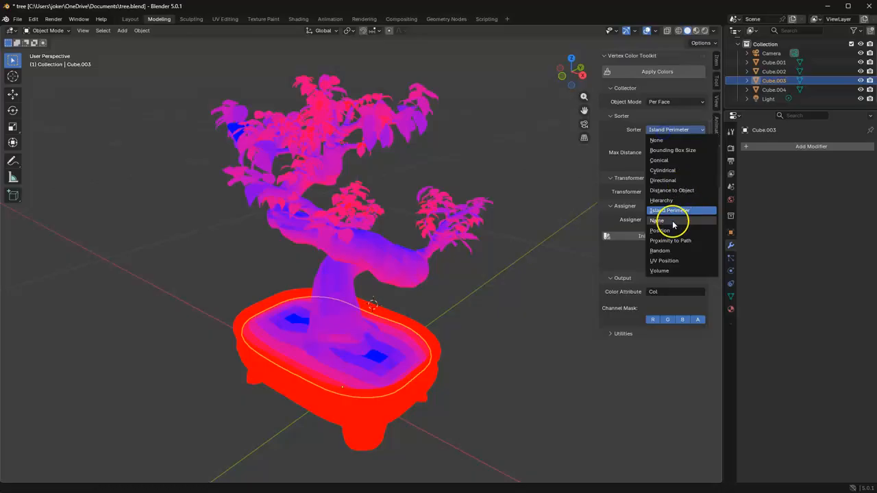
# Step: Go through the Name and Position sorters and set the Sorter to Proximity to Path
pyautogui.click(671, 222)
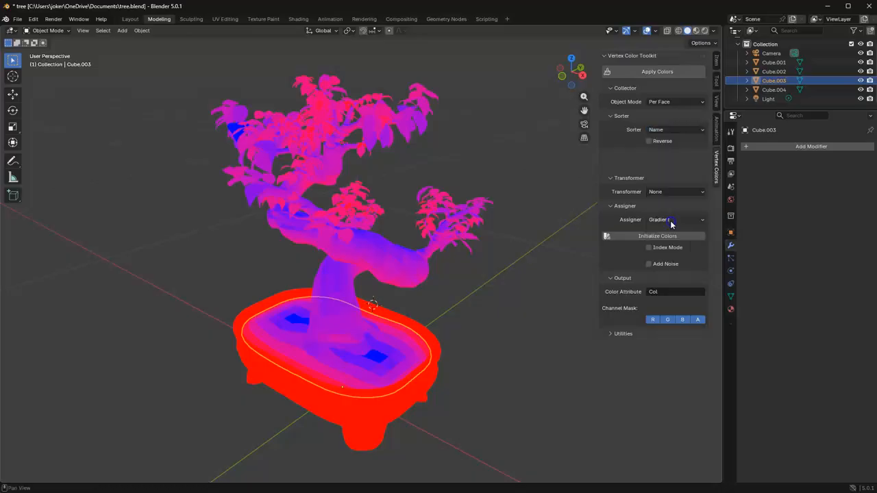
pyautogui.click(668, 130)
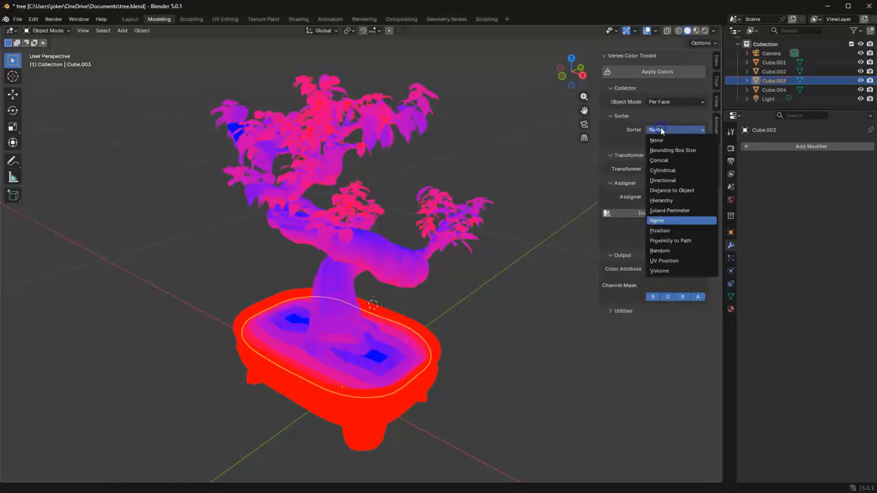
pyautogui.click(673, 232)
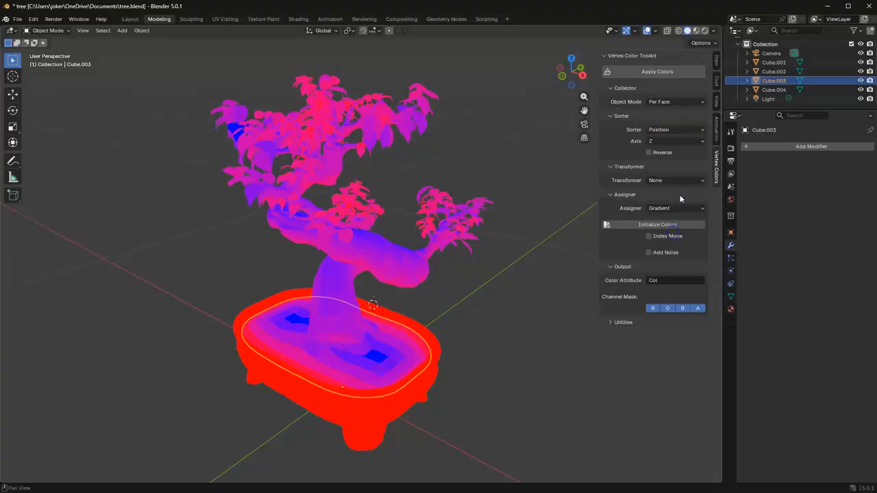
pyautogui.click(663, 130)
pyautogui.click(623, 158)
pyautogui.click(660, 130)
pyautogui.click(679, 241)
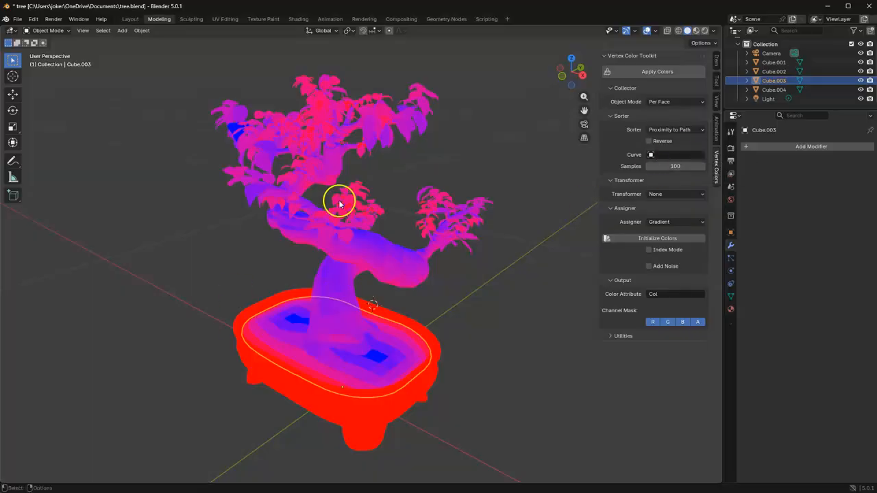
# Step: Add a Bézier curve to the scene and move it so it runs through the bonsai's upper foliage
pyautogui.click(402, 137)
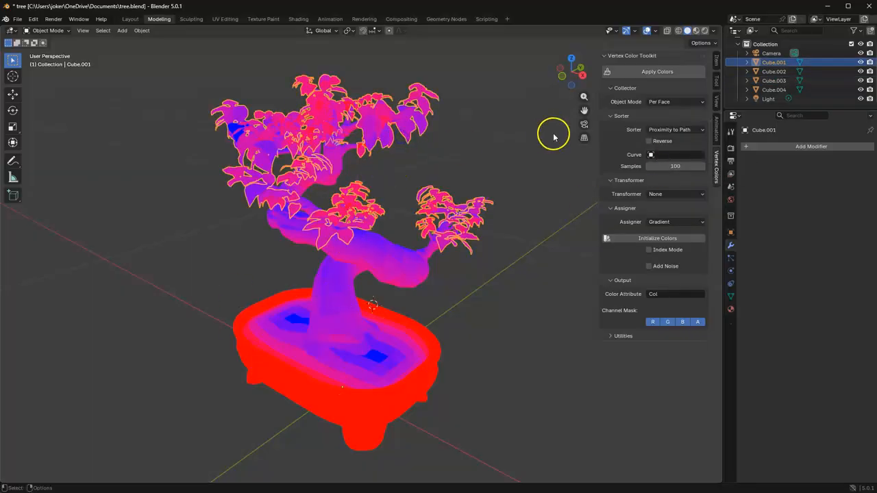
pyautogui.click(123, 30)
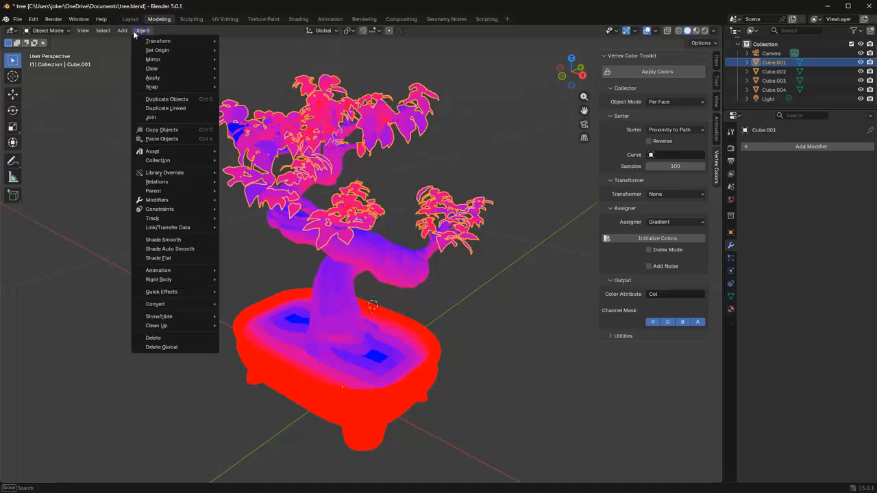
pyautogui.moveTo(48, 30)
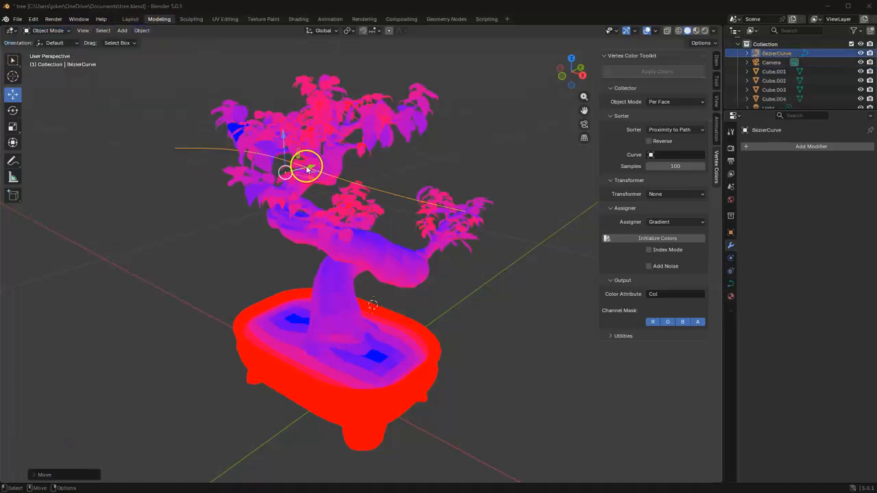
pyautogui.press('g')
pyautogui.click(309, 157)
pyautogui.moveTo(309, 157); pyautogui.dragTo(378, 131)
pyautogui.press('g')
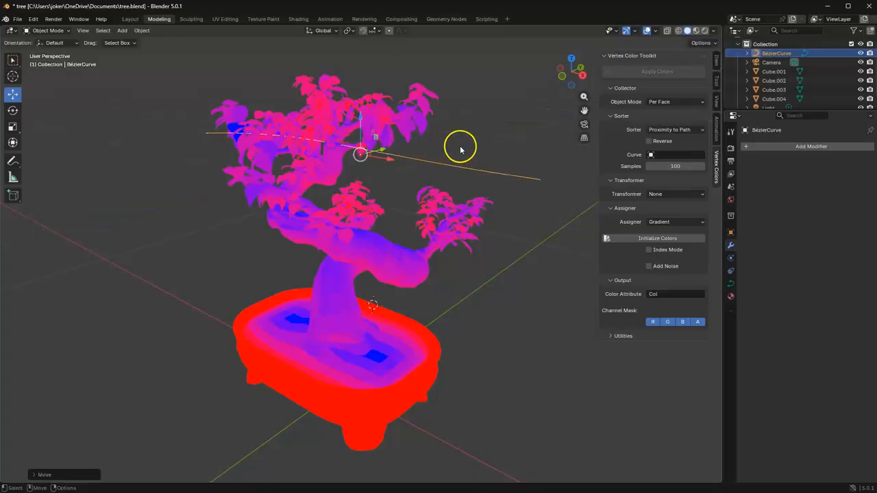
# Step: Assign BézierCurve as the path curve for the Proximity to Path sorter and clear the curve's selection
pyautogui.click(659, 154)
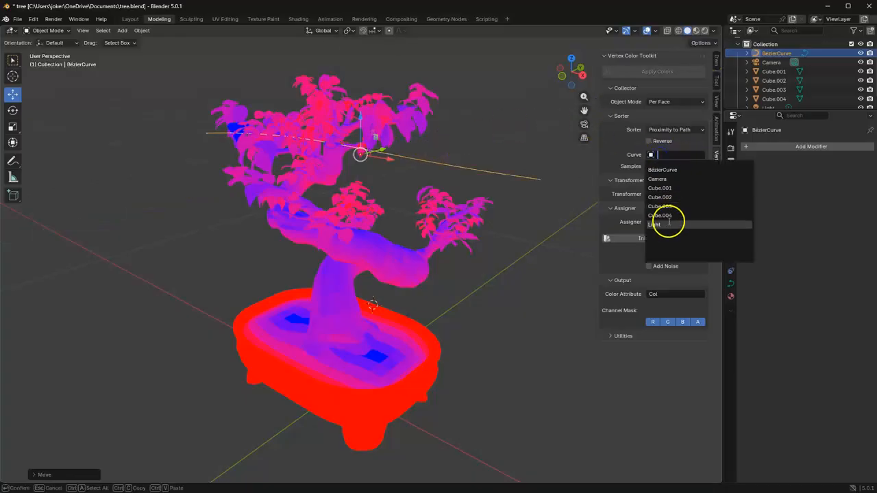
pyautogui.click(662, 170)
pyautogui.click(435, 128)
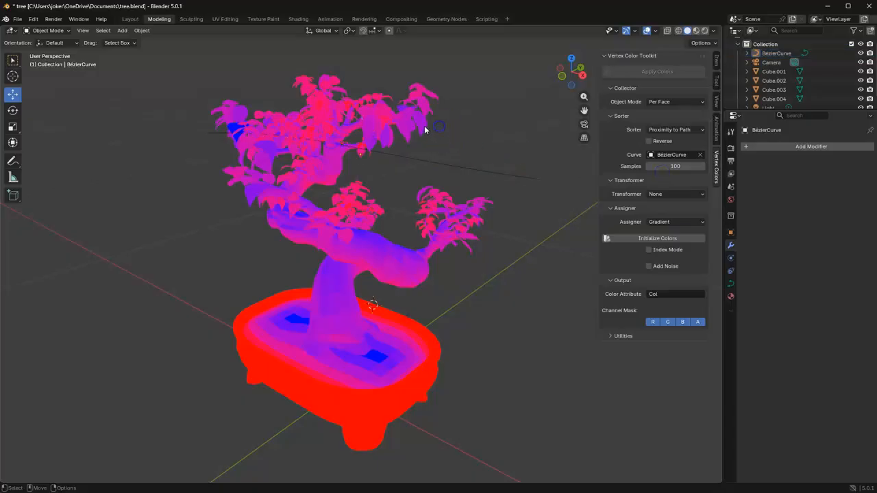
# Step: With the leaf mesh selected, initialize the gradient colors and make them a three-color list of red, yellow and green
pyautogui.click(662, 238)
pyautogui.click(679, 222)
pyautogui.click(698, 245)
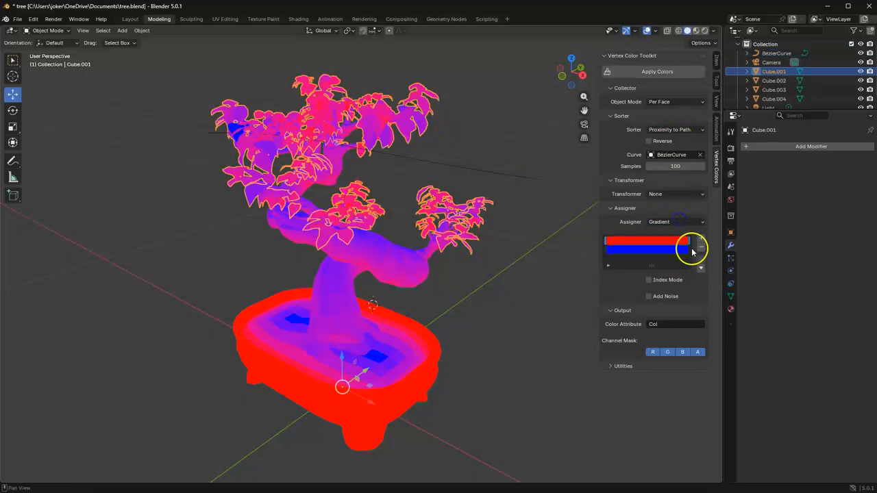
pyautogui.click(668, 251)
pyautogui.click(677, 249)
pyautogui.moveTo(633, 121); pyautogui.dragTo(615, 122)
pyautogui.click(642, 257)
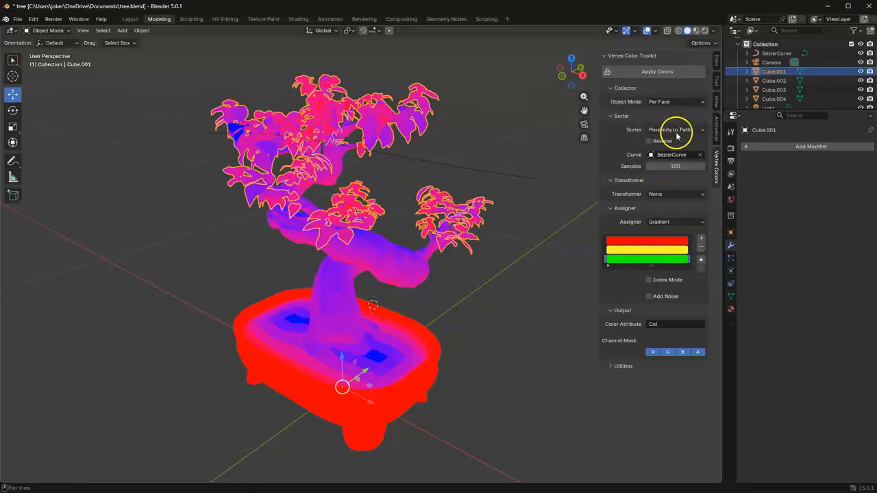
# Step: Apply the Proximity to Path gradient to the leaf mesh
pyautogui.click(655, 72)
pyautogui.click(367, 298)
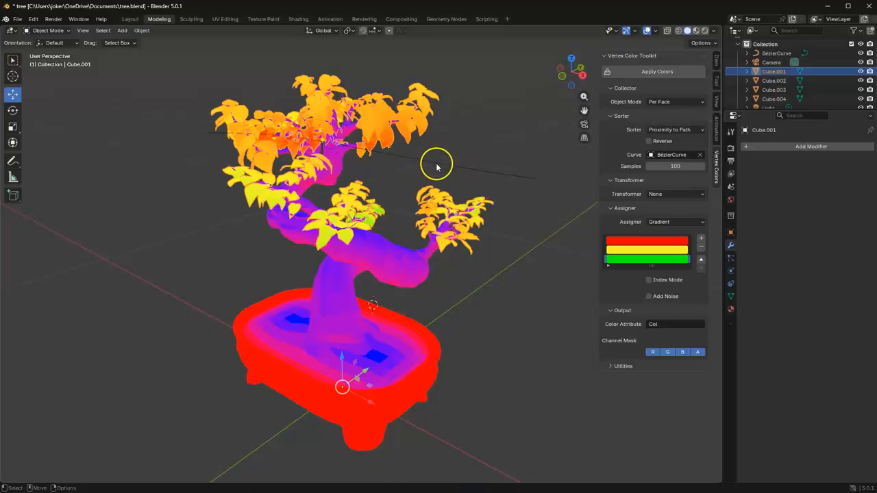
# Step: Set the Sorter to Random and the object mode to Shell, and apply the red-yellow-green colors to the leaf mesh
pyautogui.click(696, 102)
pyautogui.click(676, 131)
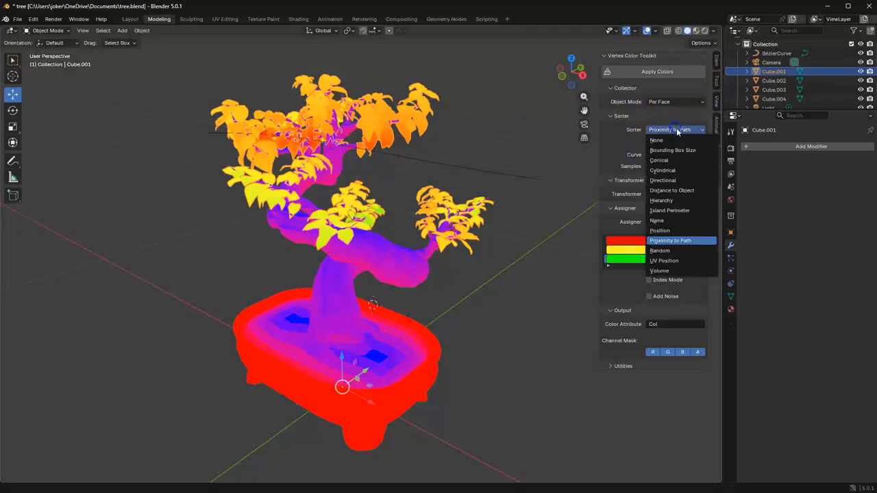
pyautogui.click(675, 251)
pyautogui.click(666, 102)
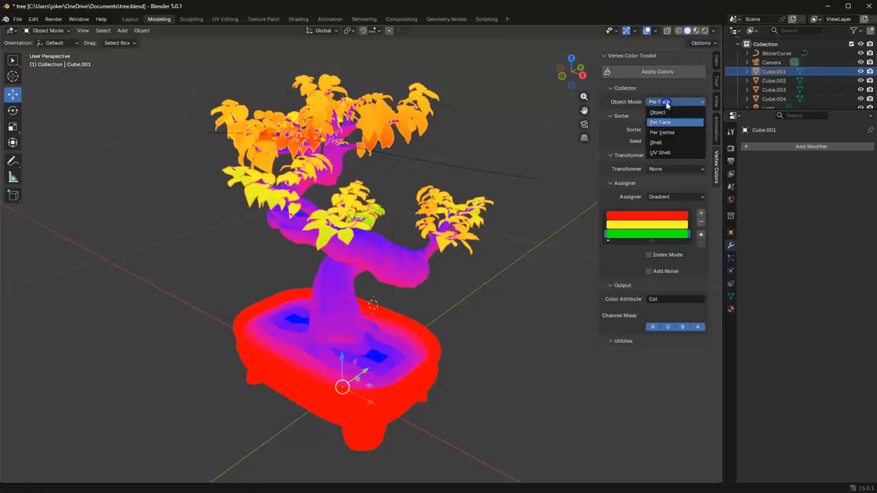
pyautogui.click(668, 143)
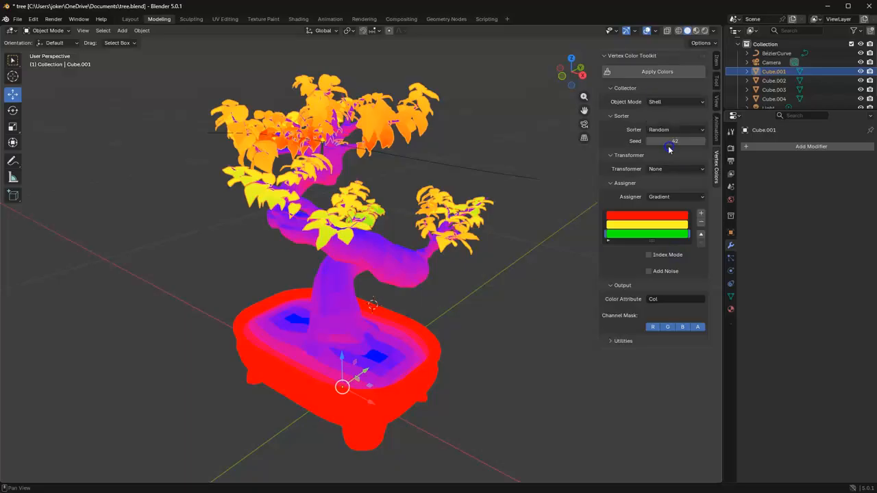
pyautogui.click(642, 69)
pyautogui.click(647, 75)
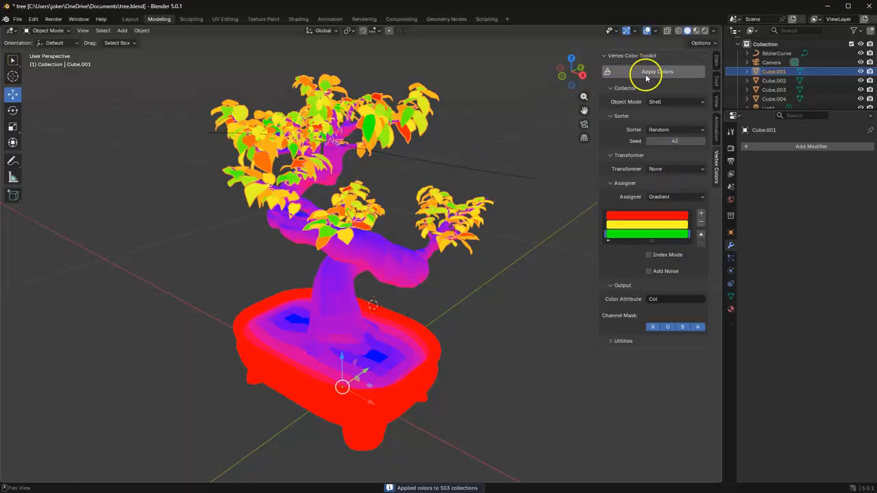
# Step: Set the Random sorter's seed to 65 and reapply the colors to the leaf mesh
pyautogui.click(656, 72)
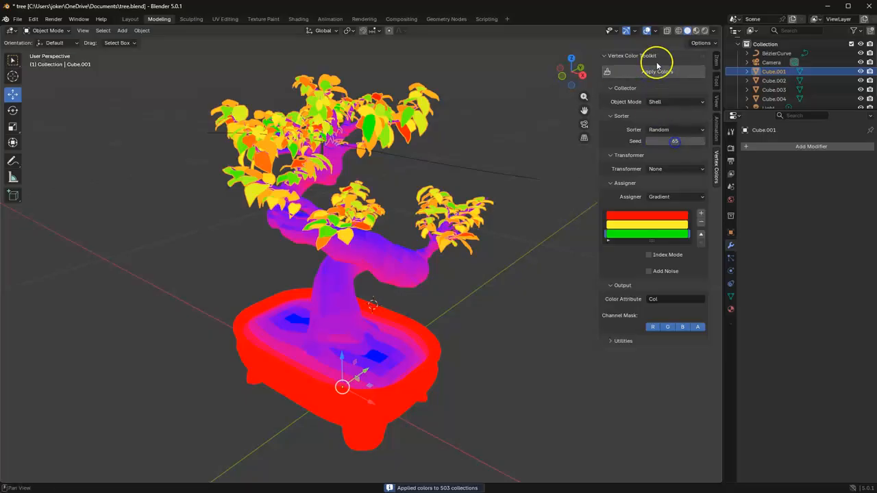
pyautogui.click(655, 103)
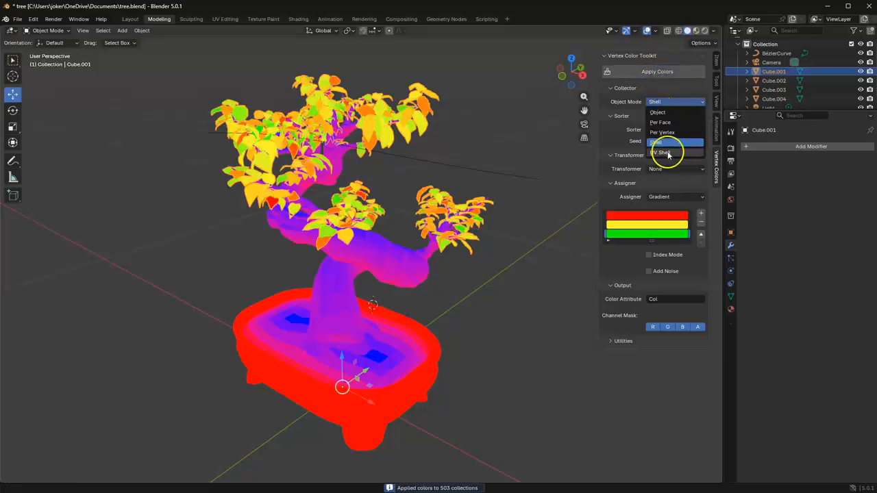
pyautogui.click(629, 131)
pyautogui.click(661, 132)
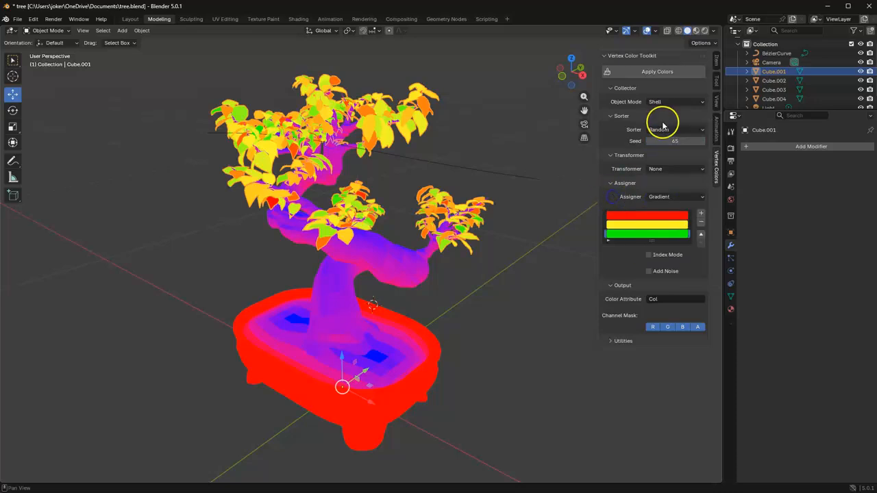
pyautogui.click(656, 169)
pyautogui.click(503, 331)
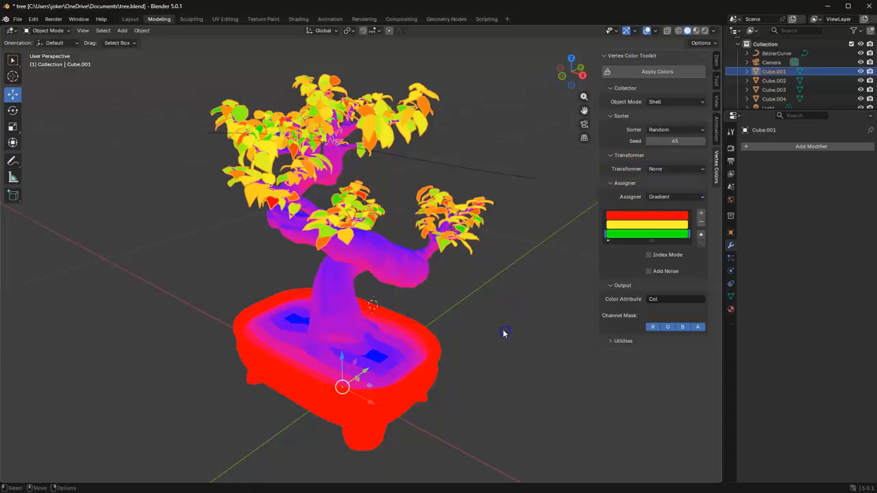
# Step: Add a cone mesh to the scene
pyautogui.scroll(-1, 482, 299)
pyautogui.moveTo(520, 296); pyautogui.dragTo(331, 243, button='middle')
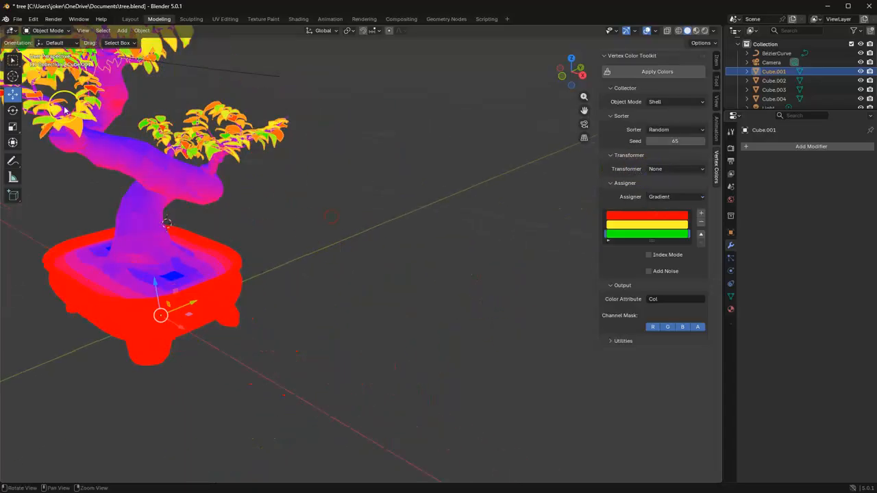
pyautogui.click(60, 45)
pyautogui.click(58, 44)
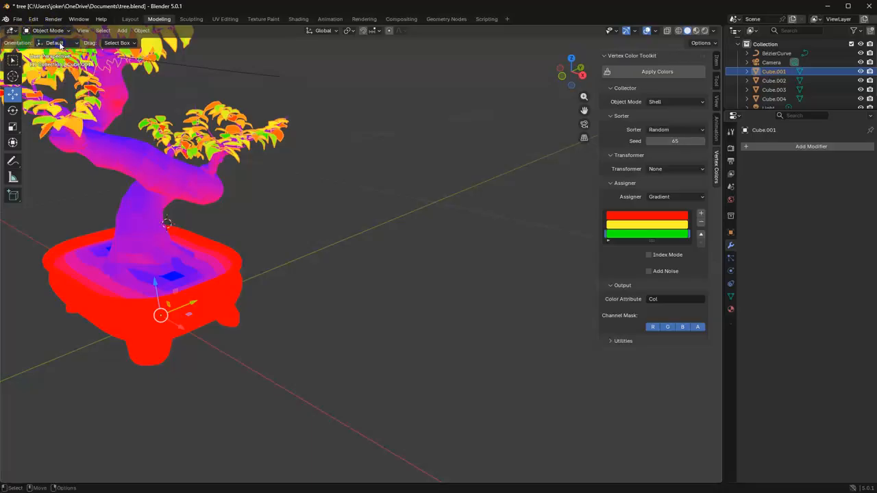
pyautogui.keyDown('shift'); pyautogui.moveTo(268, 197); pyautogui.dragTo(289, 205, button='middle'); pyautogui.keyUp('shift')
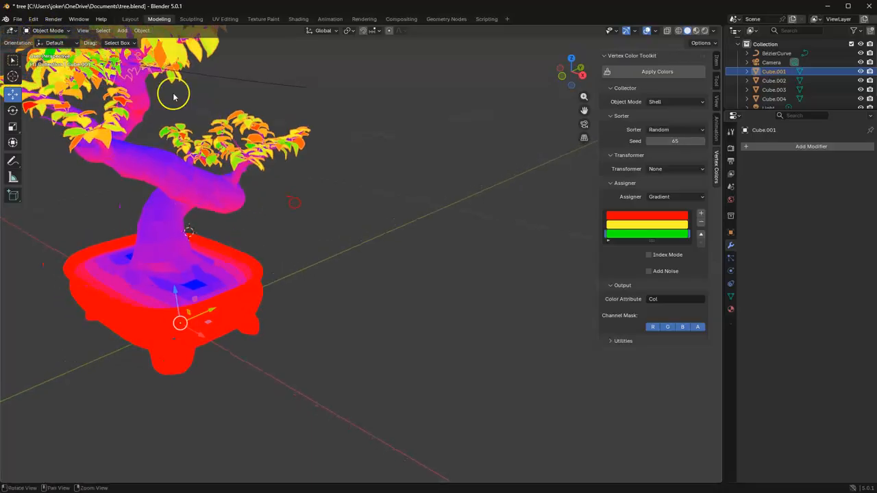
pyautogui.click(125, 44)
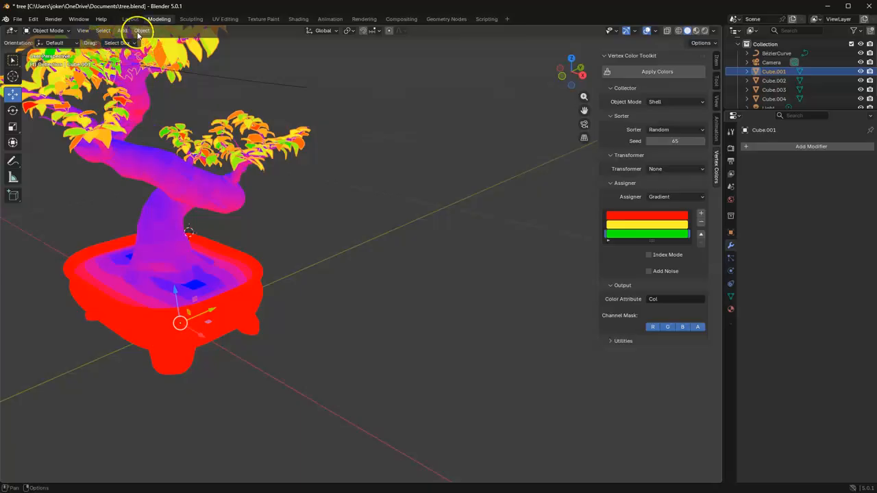
pyautogui.click(140, 31)
pyautogui.moveTo(126, 33)
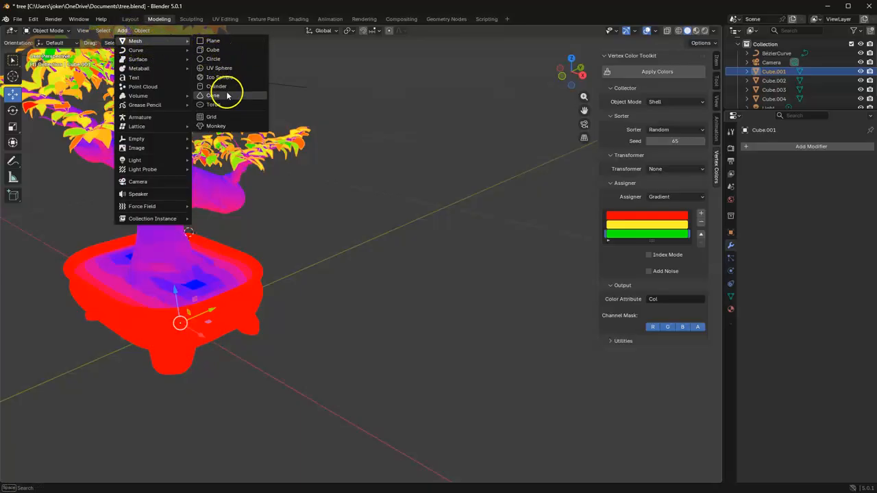
pyautogui.click(225, 94)
# Step: Place the cone away from the bonsai, copy it into a row of 16 cones along the Y axis, and select them all
pyautogui.scroll(-5, 215, 201)
pyautogui.moveTo(245, 206); pyautogui.dragTo(407, 150)
pyautogui.hotkey('ctrl', 'c')
pyautogui.hotkey('ctrl', 'v')
pyautogui.moveTo(406, 147); pyautogui.dragTo(441, 236, button='middle')
pyautogui.moveTo(448, 154); pyautogui.dragTo(267, 374)
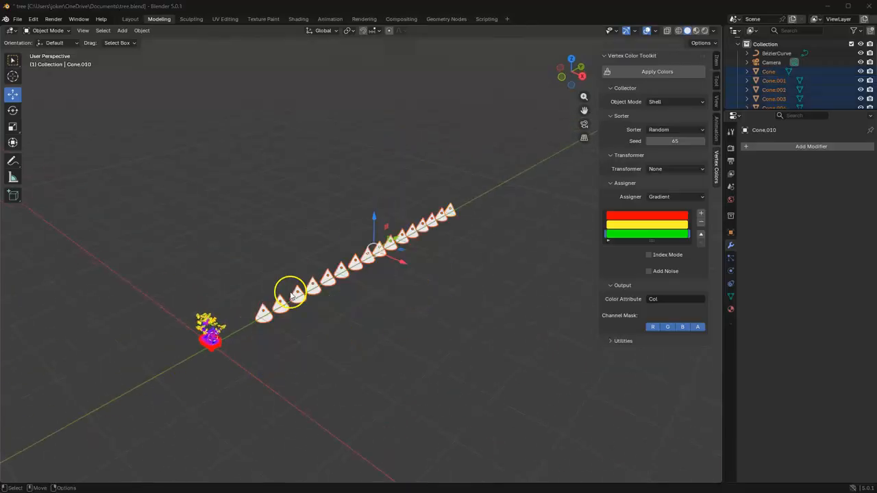
# Step: Shift the selected row of cones slightly so it is centered on the green Y-axis line
pyautogui.scroll(5, 373, 257)
pyautogui.scroll(3, 365, 257)
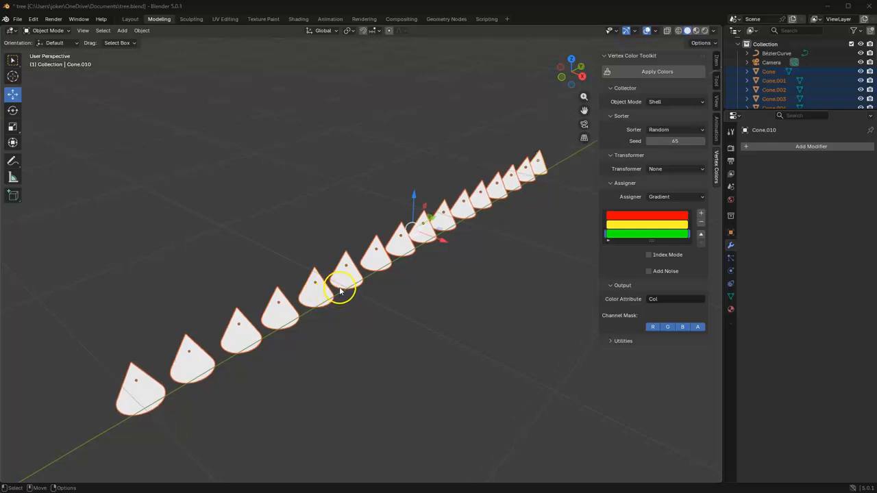
pyautogui.keyDown('shift'); pyautogui.moveTo(402, 237); pyautogui.dragTo(401, 237, button='middle'); pyautogui.keyUp('shift')
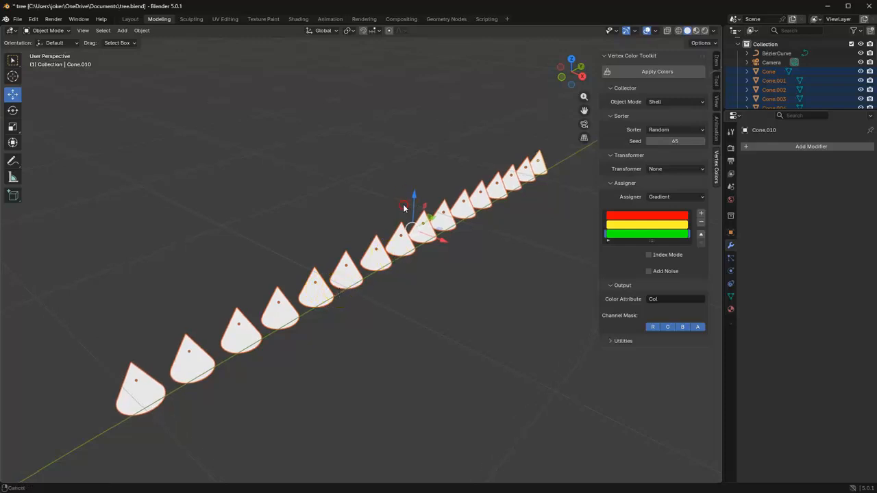
pyautogui.moveTo(414, 194); pyautogui.dragTo(317, 243)
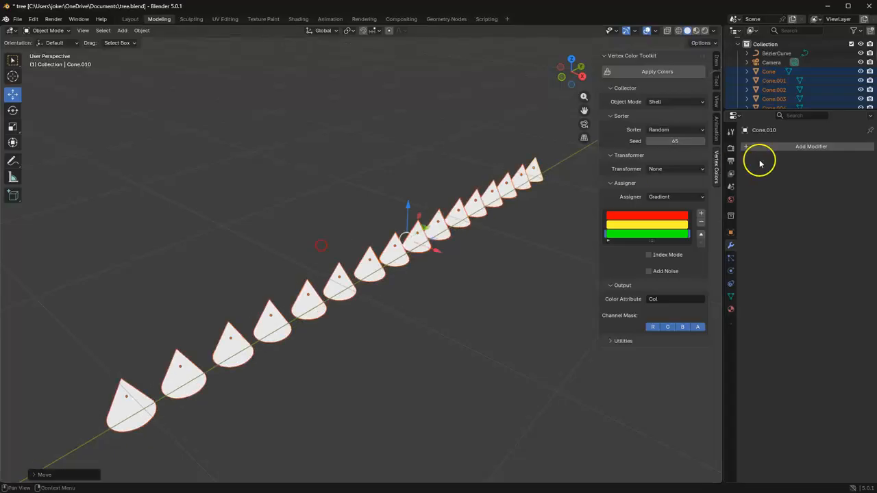
# Step: Color the selected cones in Object mode with the Position sorter on the Y axis, using the red-yellow-green gradient
pyautogui.click(664, 102)
pyautogui.click(661, 115)
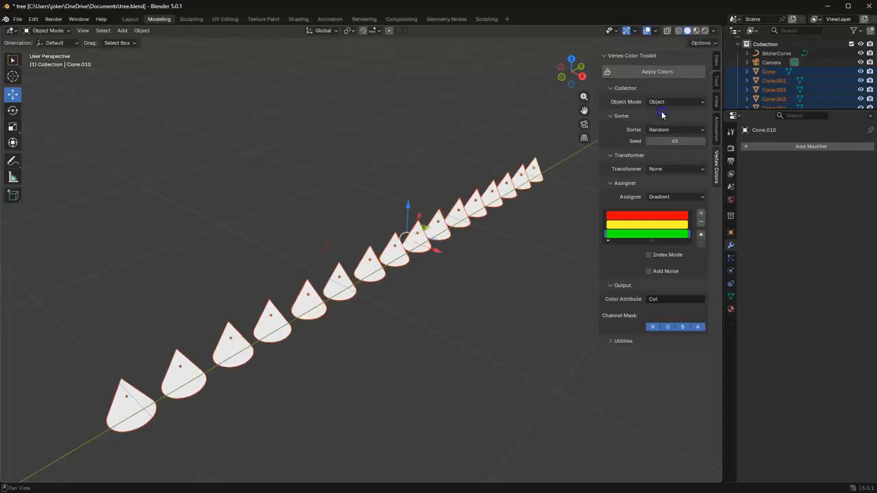
pyautogui.click(673, 131)
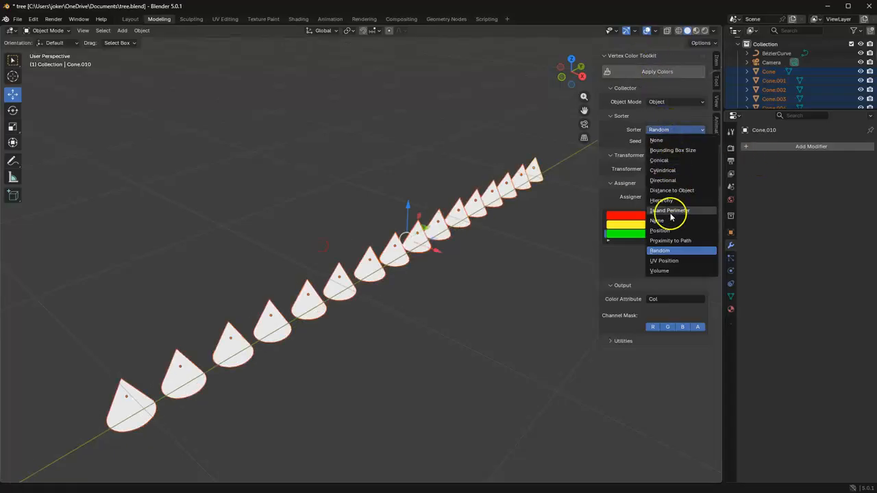
pyautogui.click(663, 230)
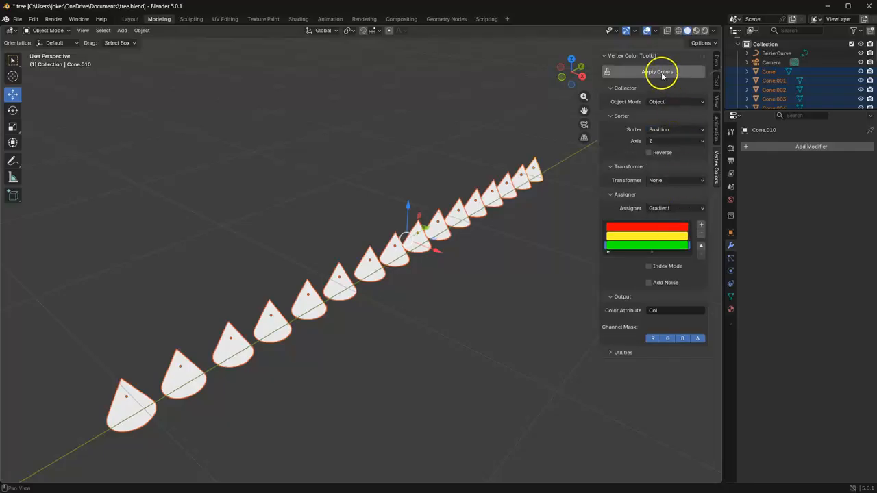
pyautogui.click(660, 141)
pyautogui.click(668, 165)
pyautogui.click(657, 74)
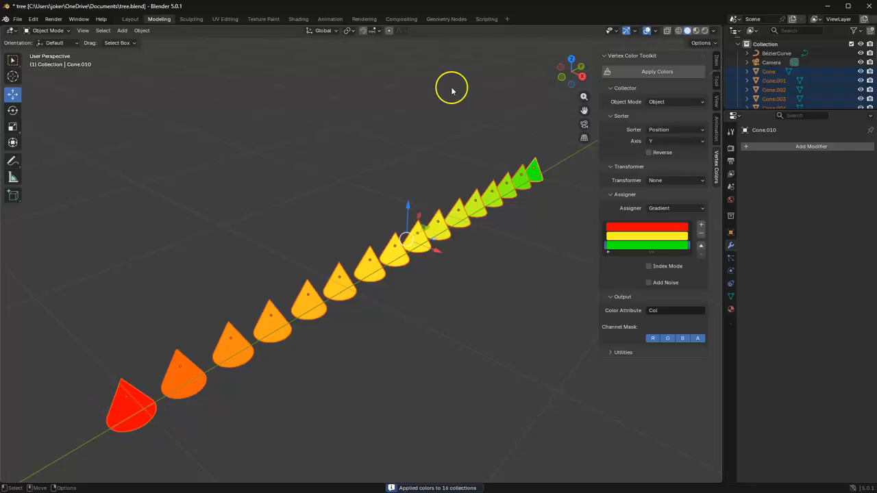
# Step: Set the Transformer to Chunker with 3 chunks
pyautogui.click(655, 181)
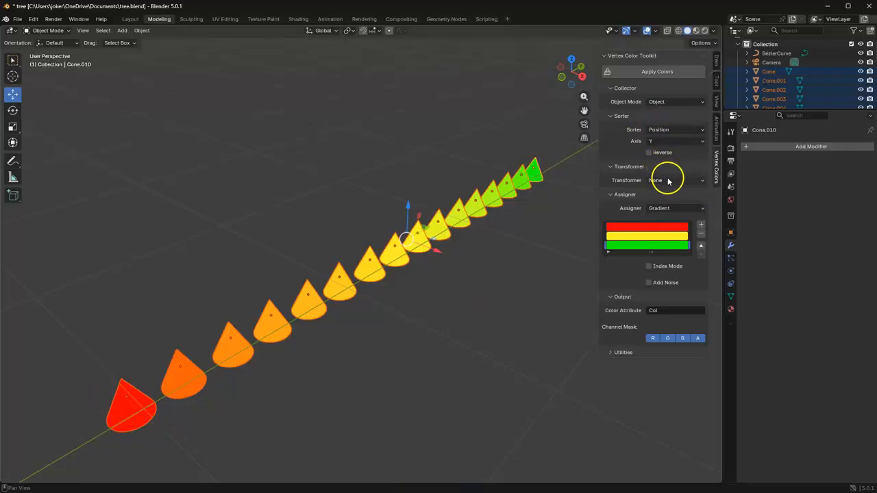
pyautogui.click(668, 180)
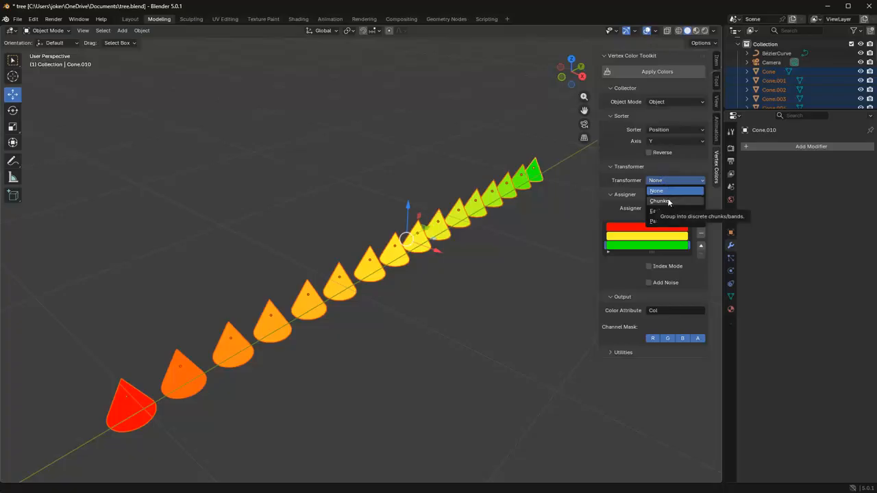
pyautogui.click(667, 200)
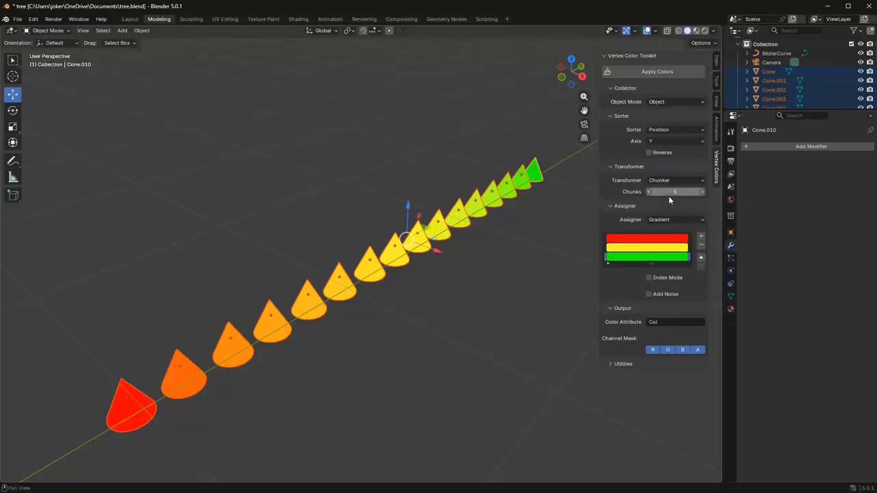
pyautogui.moveTo(670, 192); pyautogui.dragTo(678, 192)
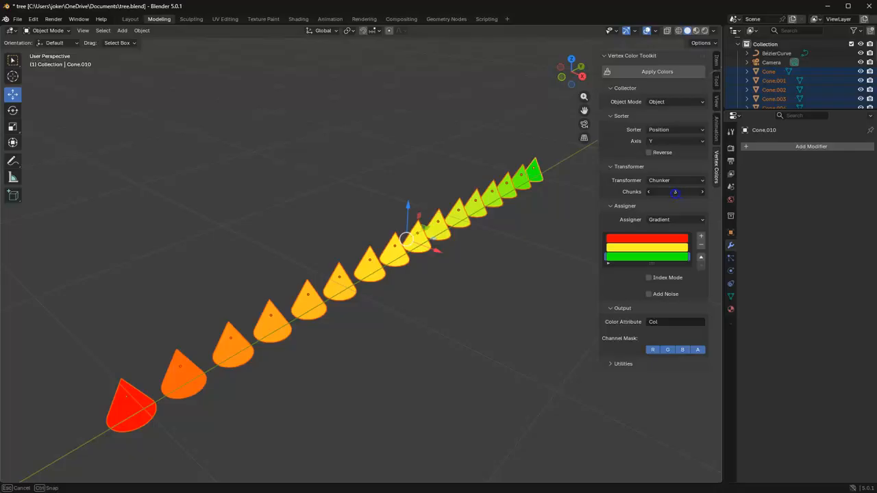
pyautogui.moveTo(675, 192); pyautogui.dragTo(675, 191)
# Step: Remove green from the gradient, change yellow to light blue, and apply the colors to the cones
pyautogui.click(700, 245)
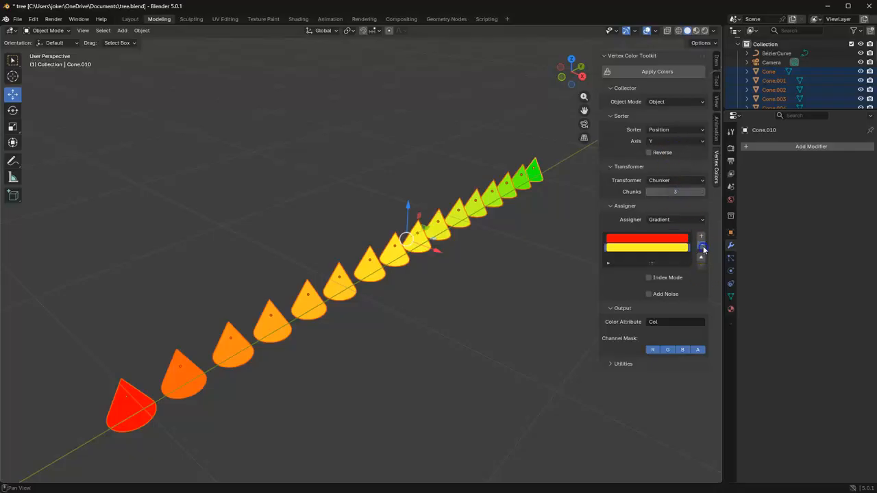
pyautogui.click(681, 247)
pyautogui.moveTo(658, 133)
pyautogui.mouseDown()
pyautogui.moveTo(626, 101)
pyautogui.moveTo(656, 141)
pyautogui.mouseUp()
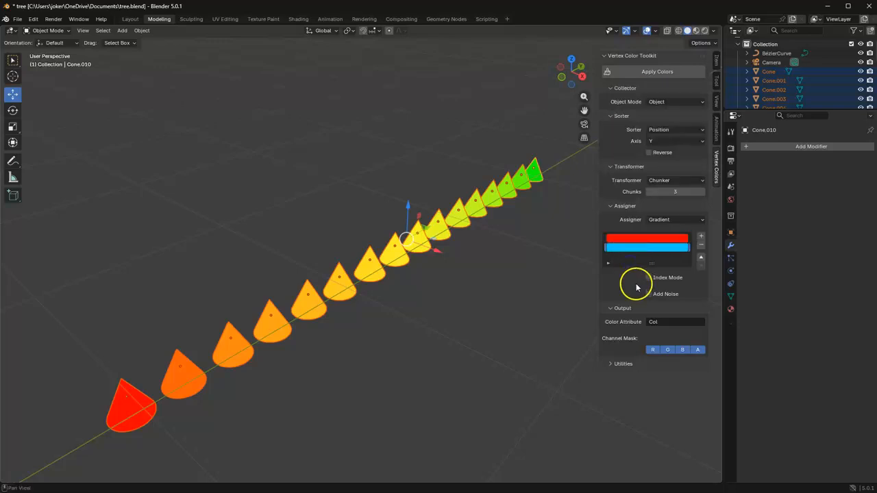
pyautogui.click(656, 71)
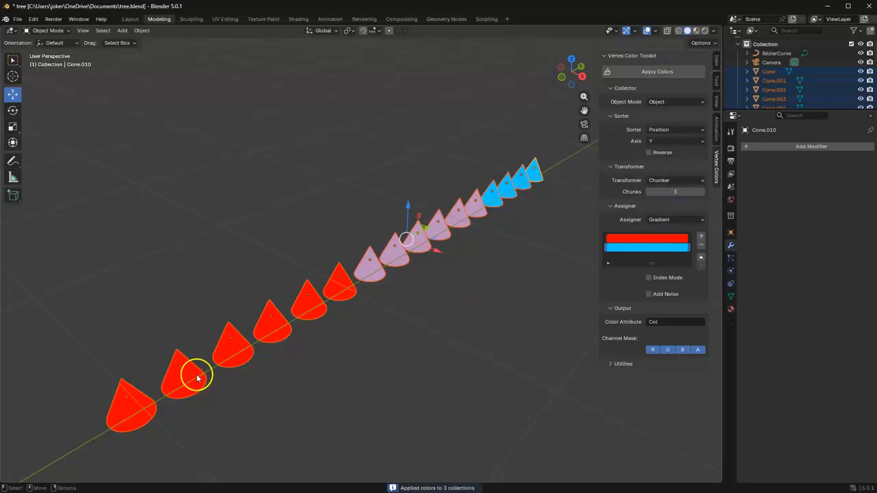
# Step: Set the number of chunks to 4 and reapply the colors to the cones
pyautogui.moveTo(675, 193); pyautogui.dragTo(676, 193)
pyautogui.click(657, 72)
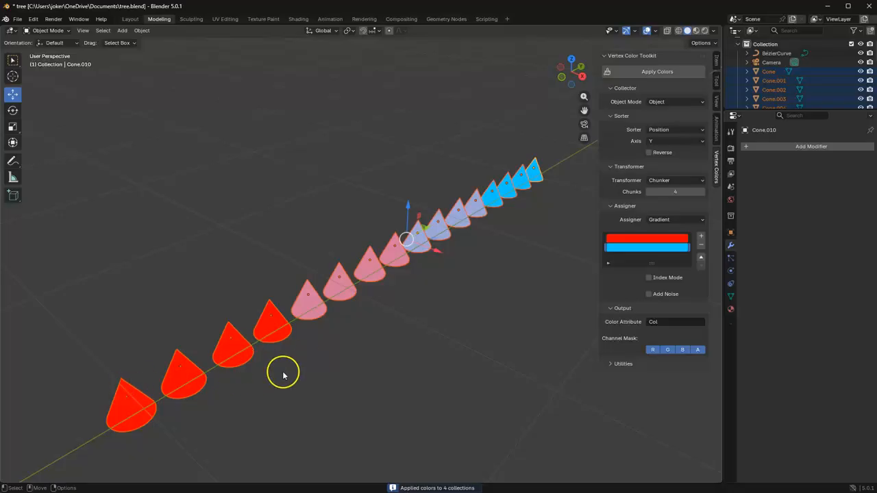
# Step: Switch the Transformer to Easing with Ease In Back and apply the colors to the cones
pyautogui.click(678, 183)
pyautogui.click(673, 211)
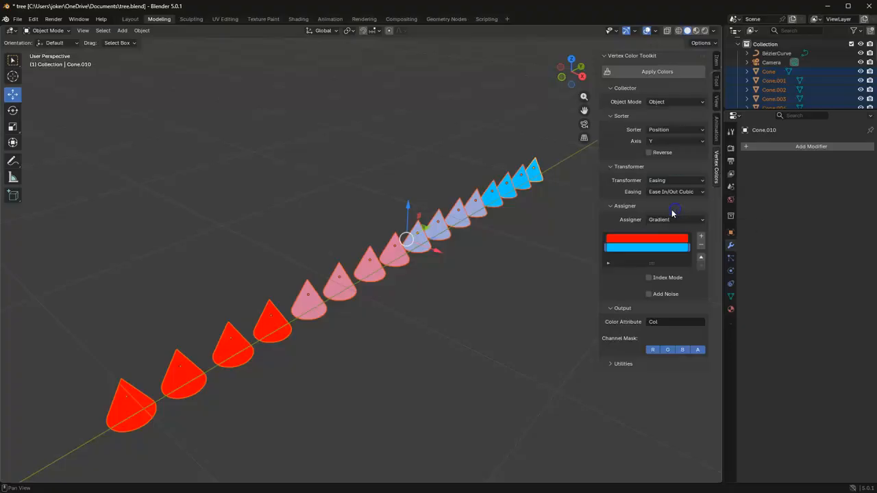
pyautogui.click(670, 194)
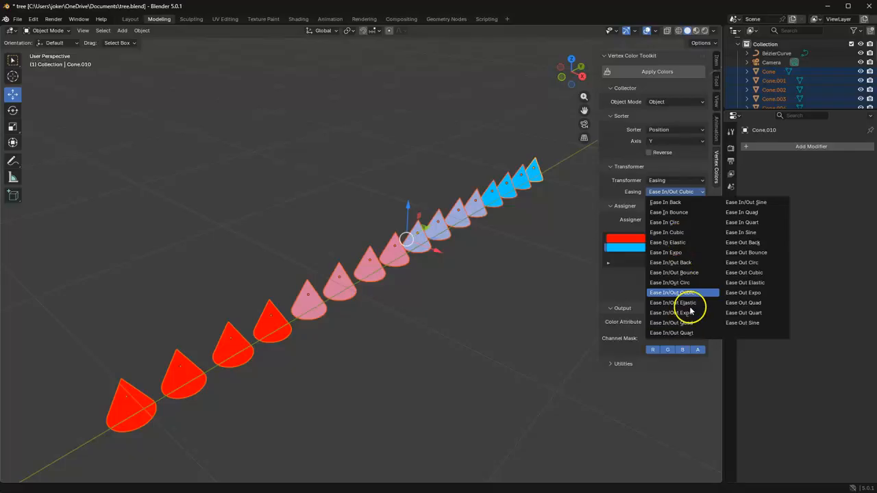
pyautogui.click(675, 203)
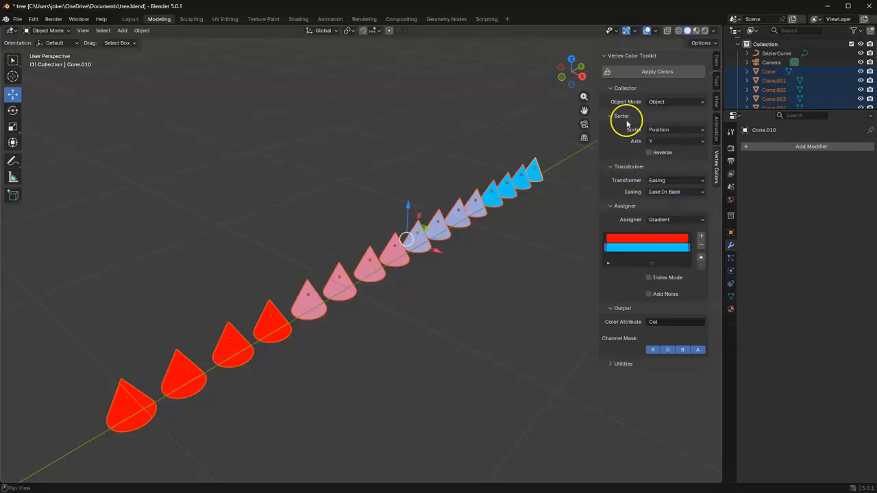
pyautogui.click(647, 76)
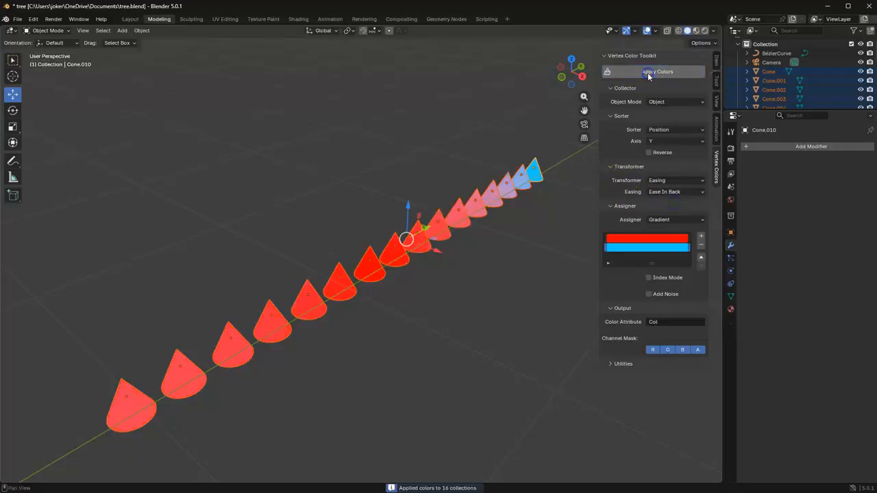
# Step: Change the easing to Ease In/Out Bounce and reapply the colors to the cones
pyautogui.click(674, 191)
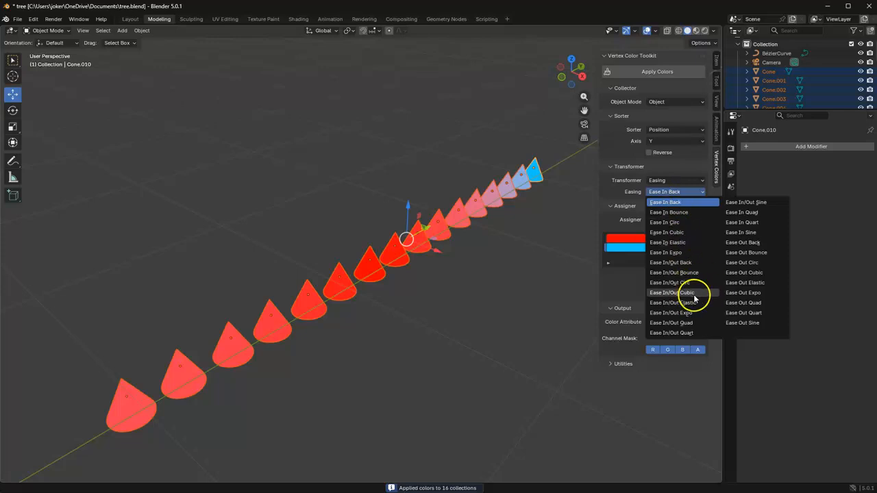
pyautogui.click(674, 273)
pyautogui.click(662, 73)
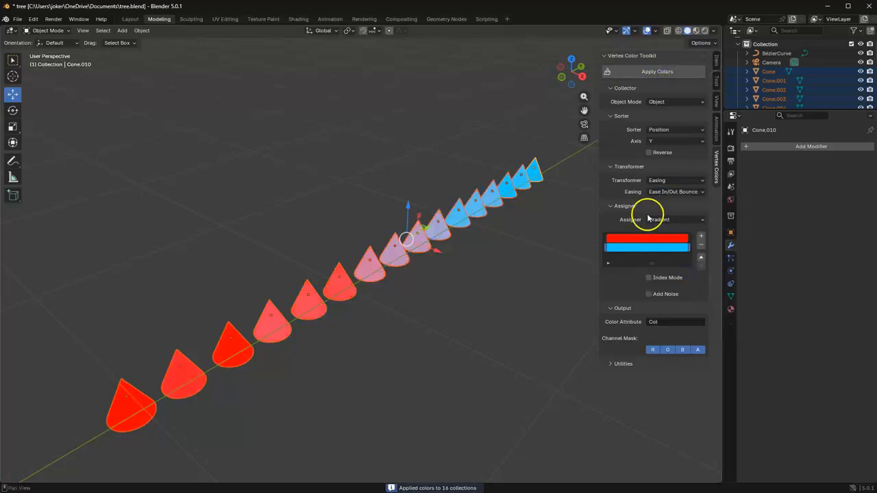
# Step: Change the easing to Ease Out Circ and reapply the colors to the cones
pyautogui.click(668, 192)
pyautogui.click(740, 249)
pyautogui.click(671, 73)
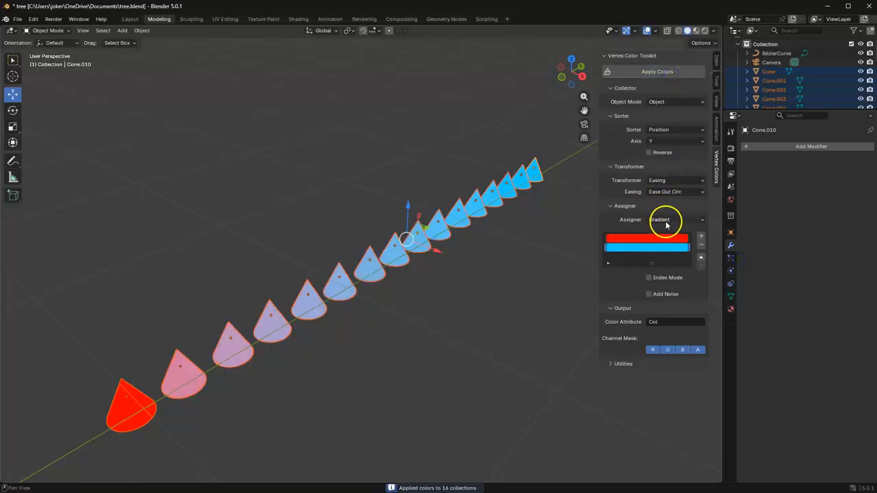
# Step: Switch the Transformer to Pattern, set the pattern to 1,3,4, and apply the colors to the cones
pyautogui.click(668, 180)
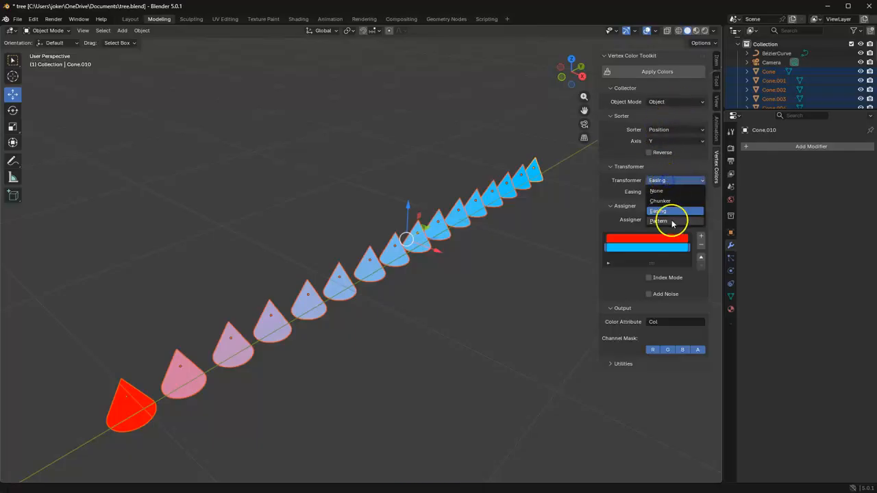
pyautogui.click(672, 221)
pyautogui.click(660, 192)
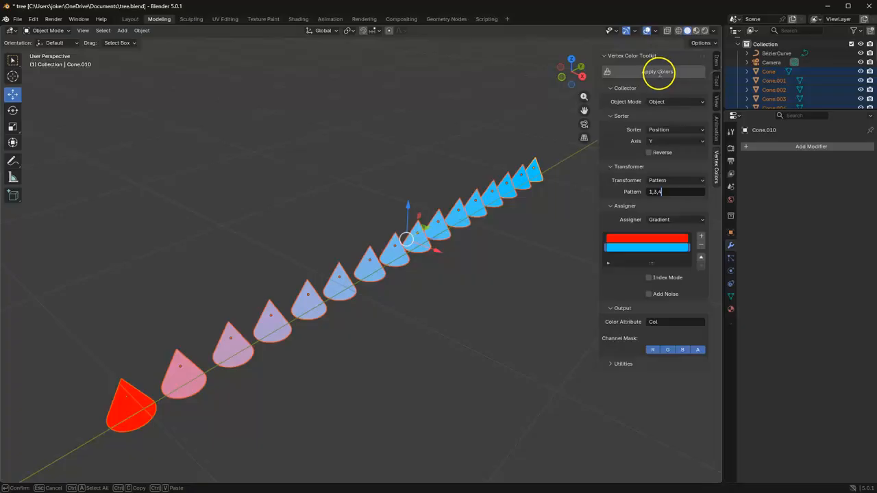
pyautogui.click(659, 72)
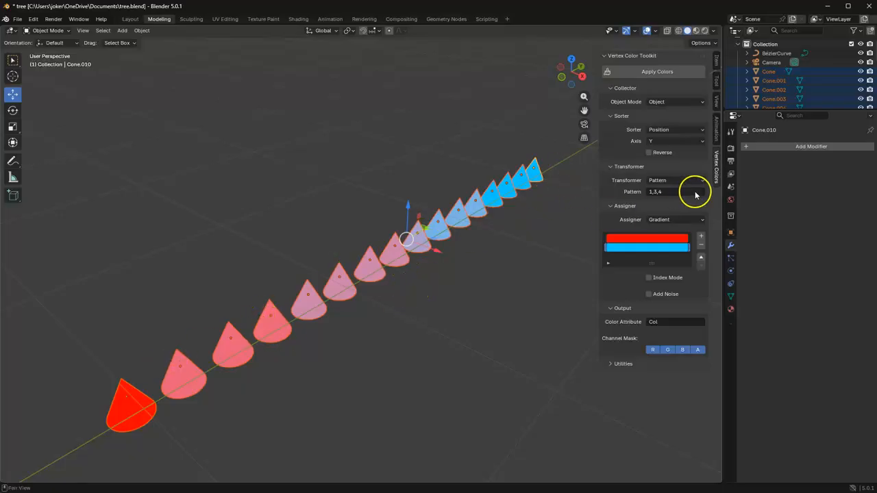
# Step: Add a third green color to the gradient and apply the colors to the cones
pyautogui.click(701, 236)
pyautogui.click(676, 259)
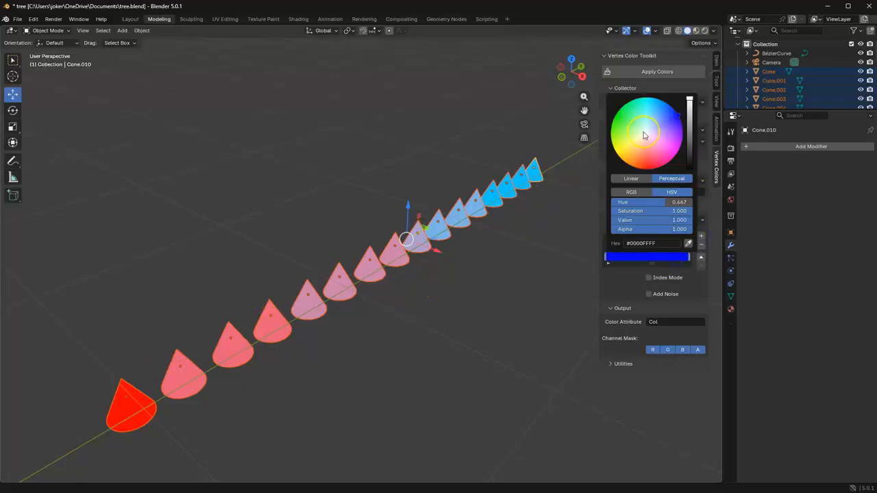
pyautogui.moveTo(644, 135); pyautogui.dragTo(614, 121)
pyautogui.click(607, 169)
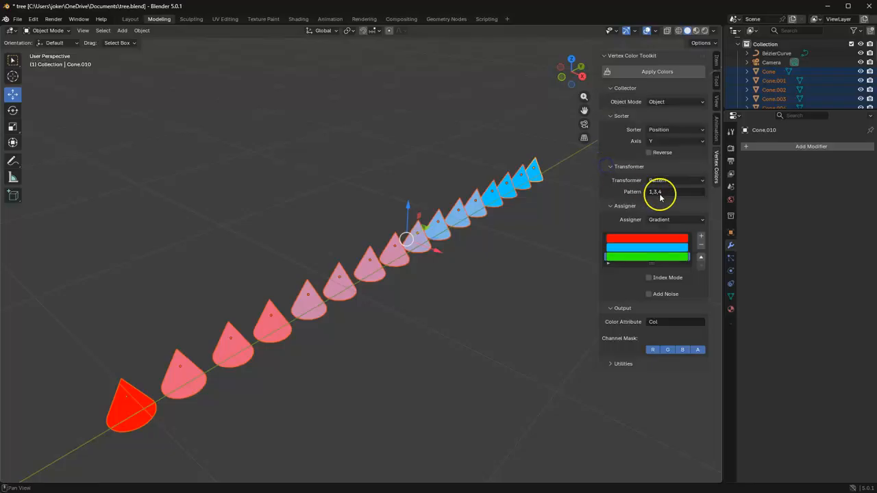
pyautogui.click(659, 72)
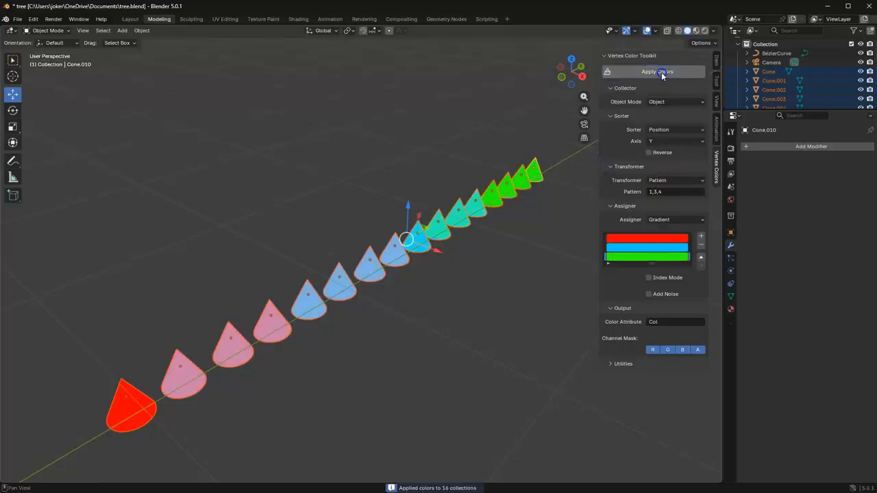
# Step: Try Index Mode on the gradient by reapplying the colors, and switch it back off
pyautogui.click(651, 278)
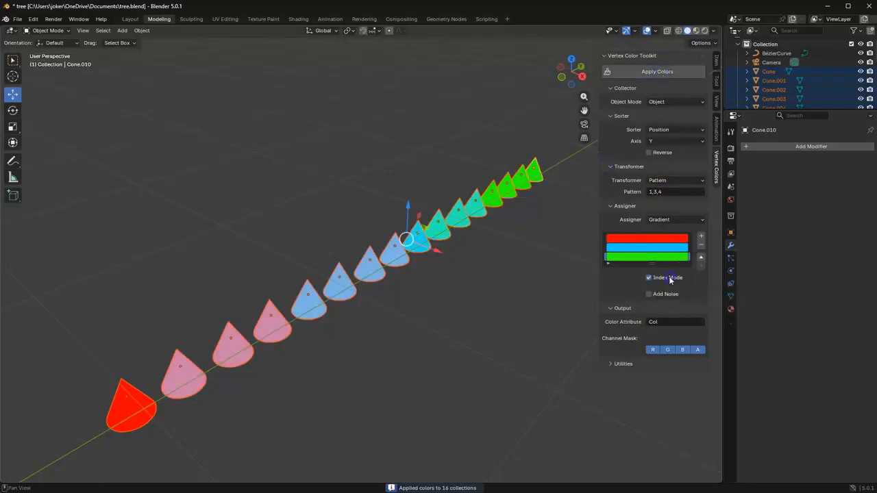
pyautogui.click(648, 73)
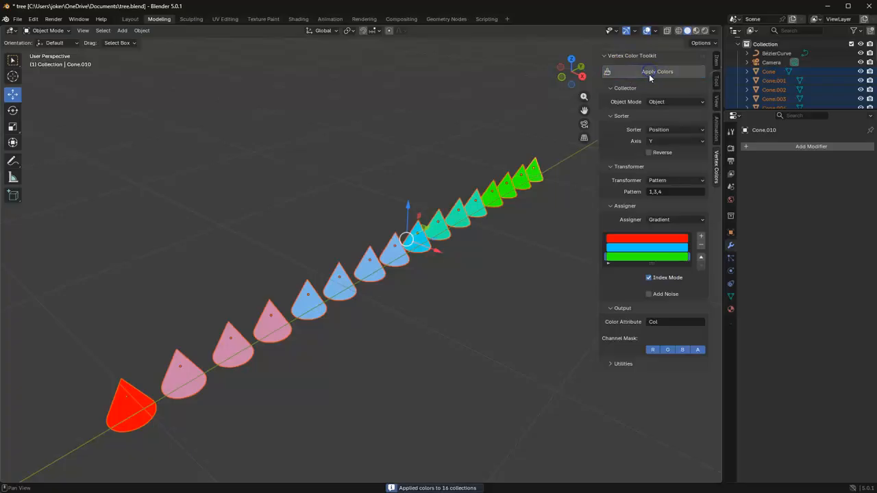
pyautogui.click(659, 278)
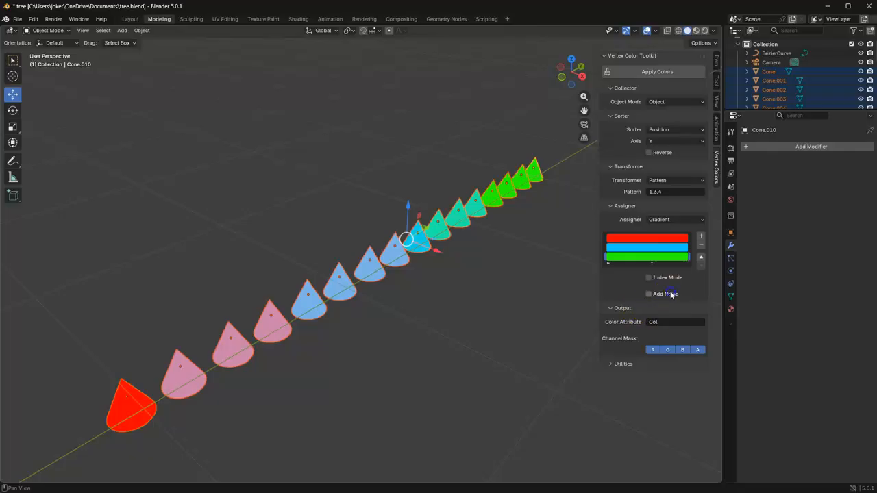
# Step: Enable Add Noise for the gradient and apply the colors, raising the Noise Scale to 1
pyautogui.click(649, 294)
pyautogui.click(659, 72)
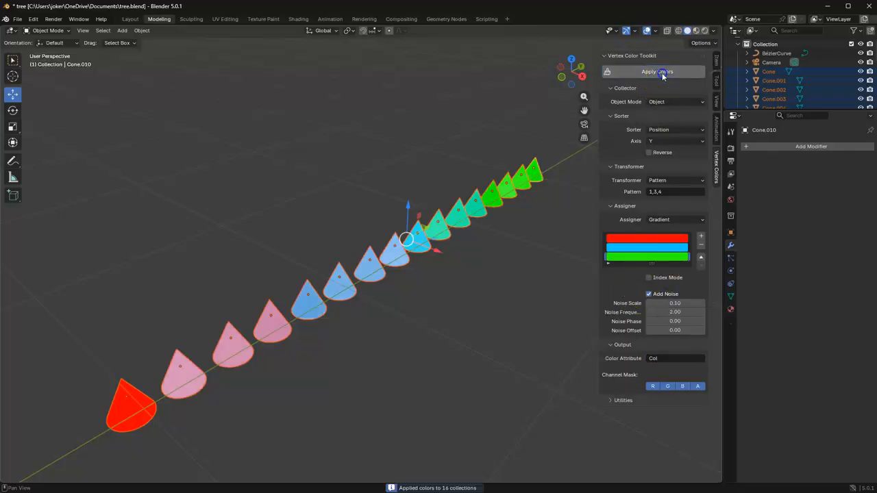
pyautogui.click(685, 303)
pyautogui.write('1')
pyautogui.press('Return')
pyautogui.click(661, 72)
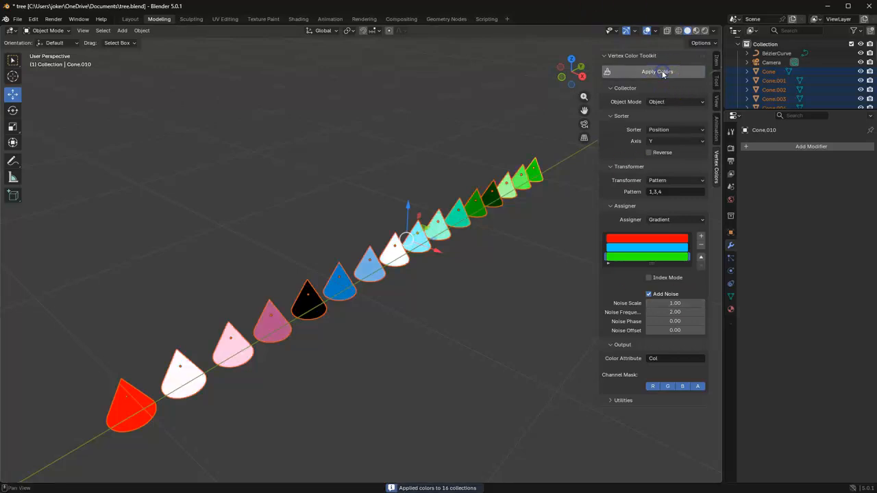
# Step: Set the Noise Scale to 0.5 and reapply the colors to the cones
pyautogui.click(675, 303)
pyautogui.write('0.5')
pyautogui.press('Return')
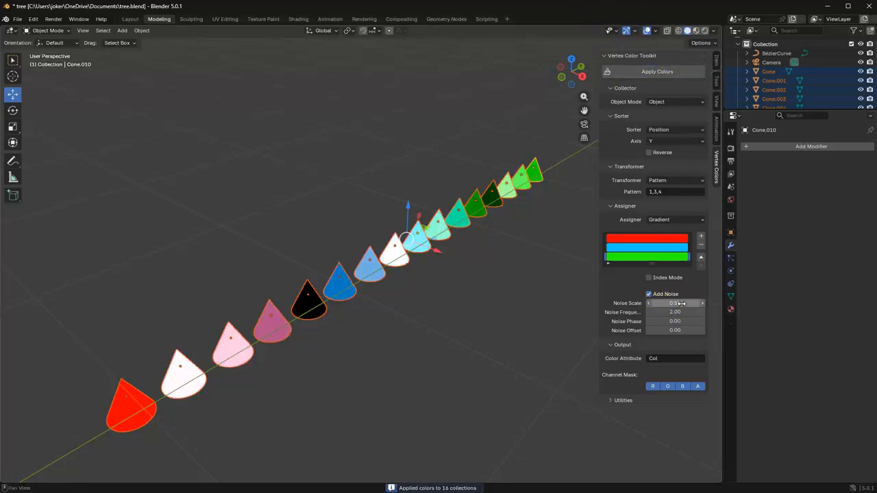
pyautogui.click(662, 71)
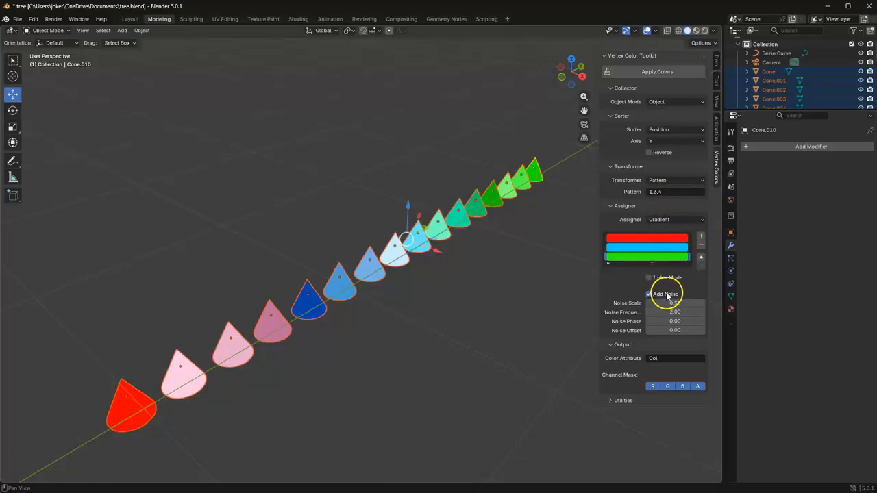
# Step: Try the Solid Color assigner and return to the Gradient assigner
pyautogui.click(672, 220)
pyautogui.click(670, 231)
pyautogui.click(672, 220)
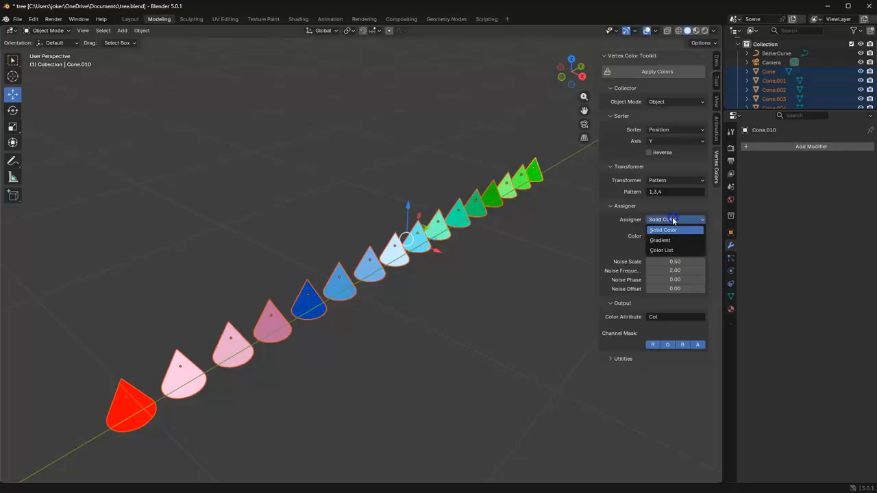
pyautogui.click(676, 240)
pyautogui.click(675, 221)
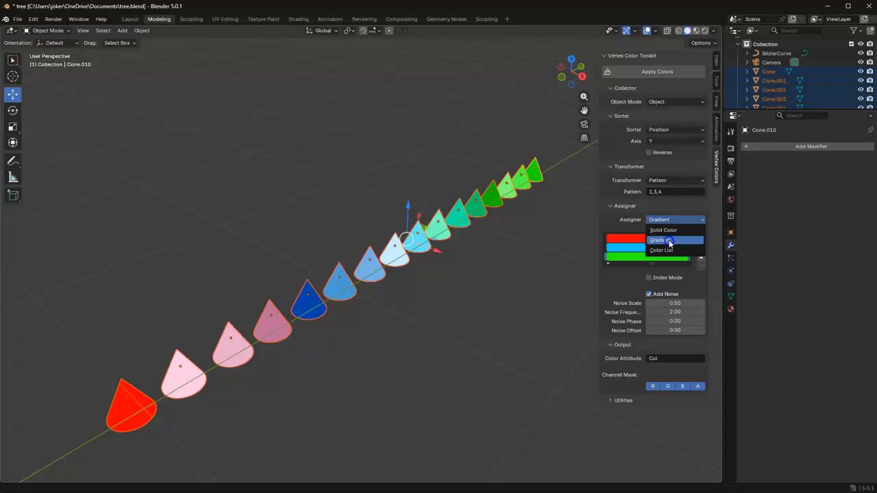
pyautogui.click(669, 241)
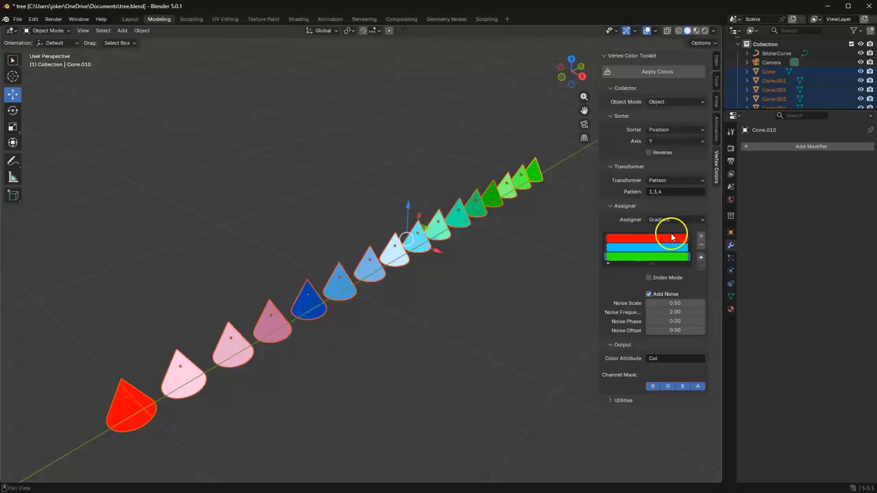
# Step: Switch the Assigner to Color List and apply the colors to the cones, first with noise and again with Add Noise off
pyautogui.click(669, 220)
pyautogui.click(668, 250)
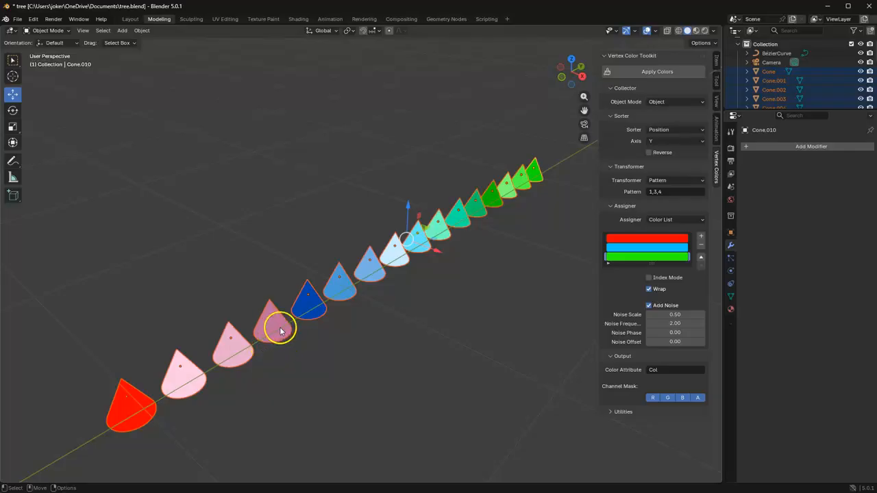
pyautogui.click(666, 72)
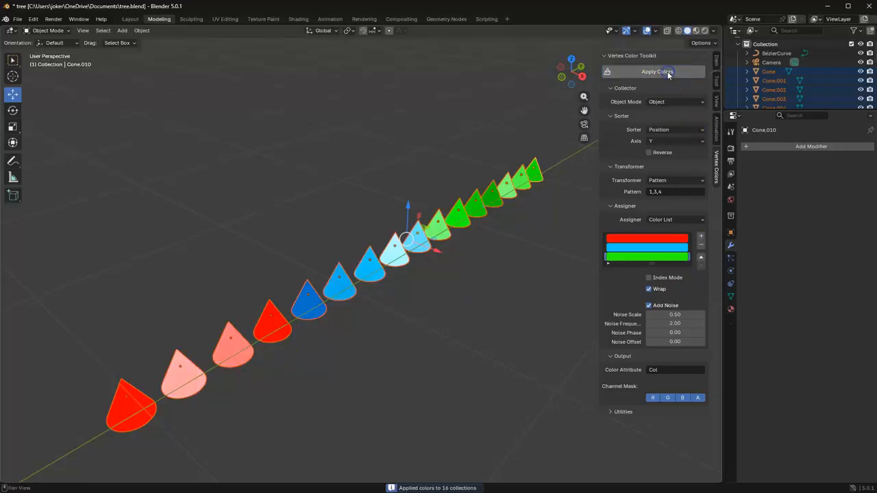
pyautogui.click(661, 306)
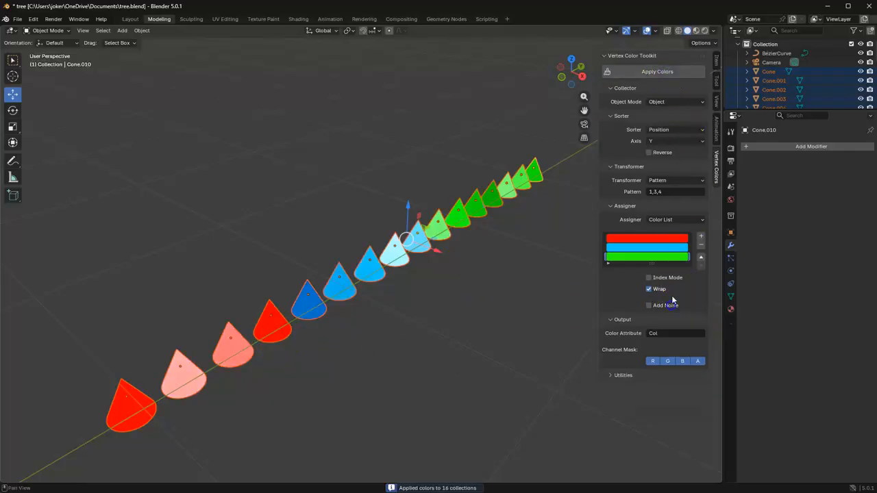
pyautogui.click(657, 73)
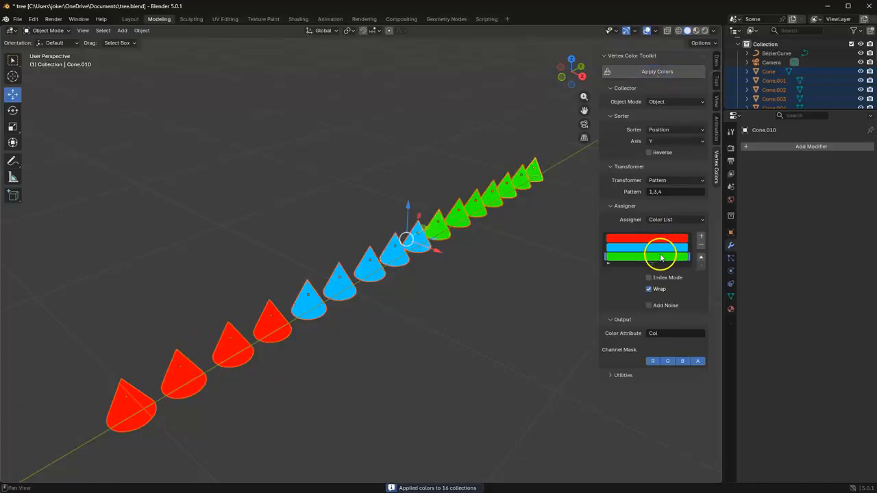
# Step: Enable Index Mode for the color list and reapply the colors to the cones
pyautogui.click(668, 277)
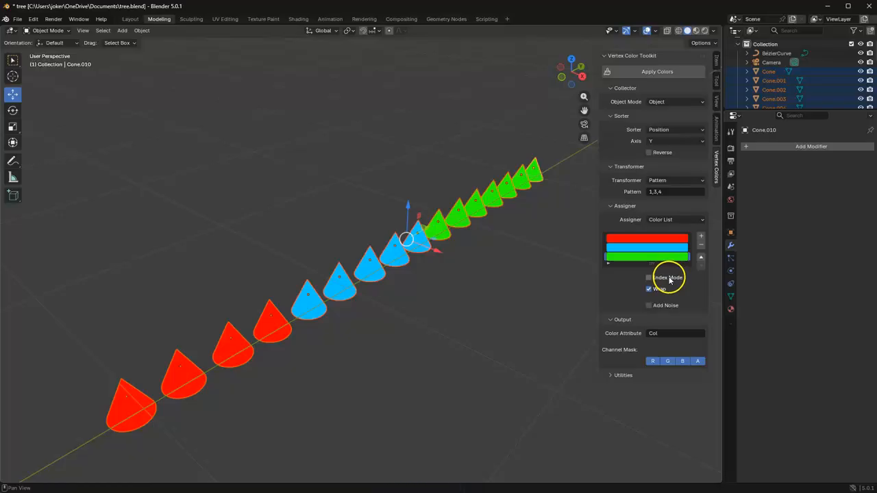
pyautogui.click(651, 71)
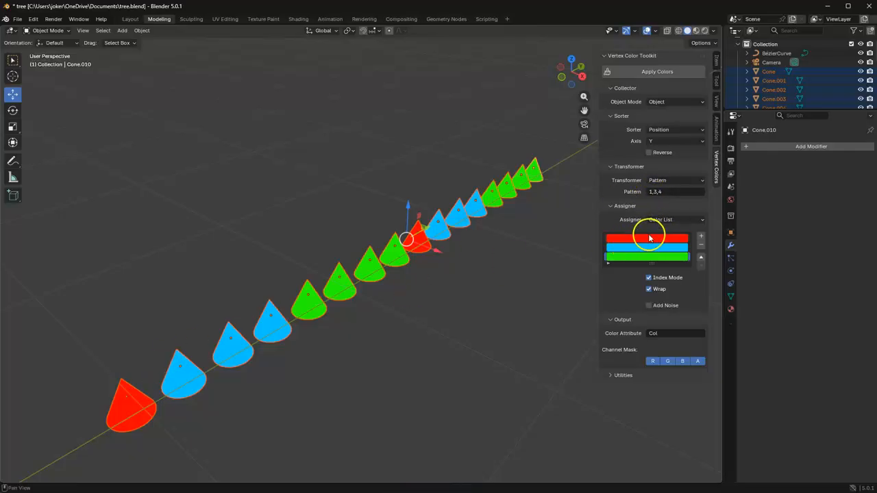
pyautogui.click(651, 241)
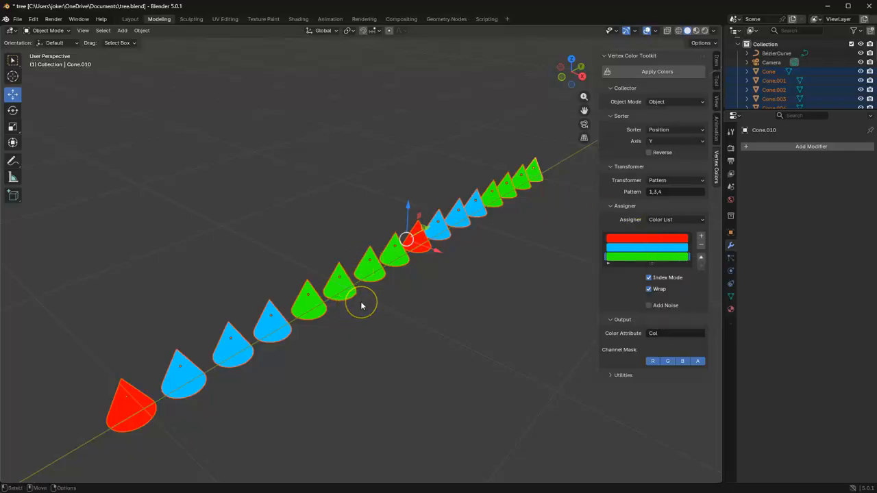
# Step: Reapply the color list to the cones with Add Noise enabled, and turn the noise option off again
pyautogui.click(663, 306)
pyautogui.click(648, 72)
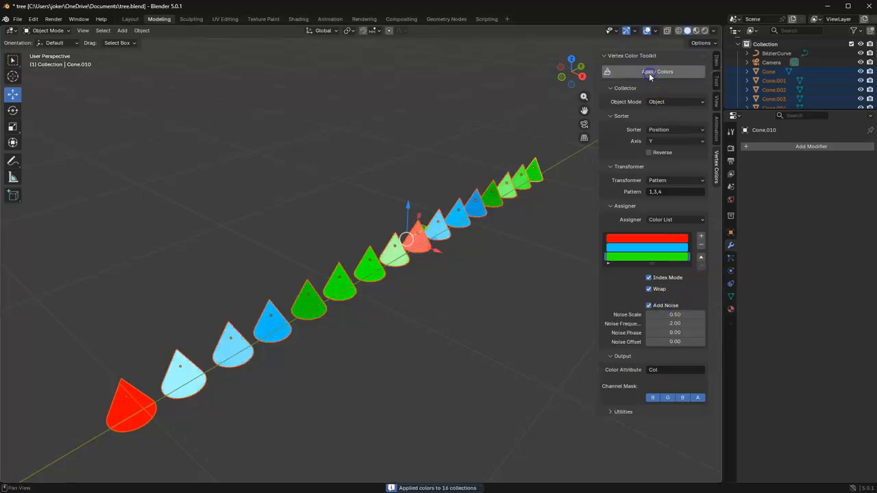
pyautogui.click(666, 305)
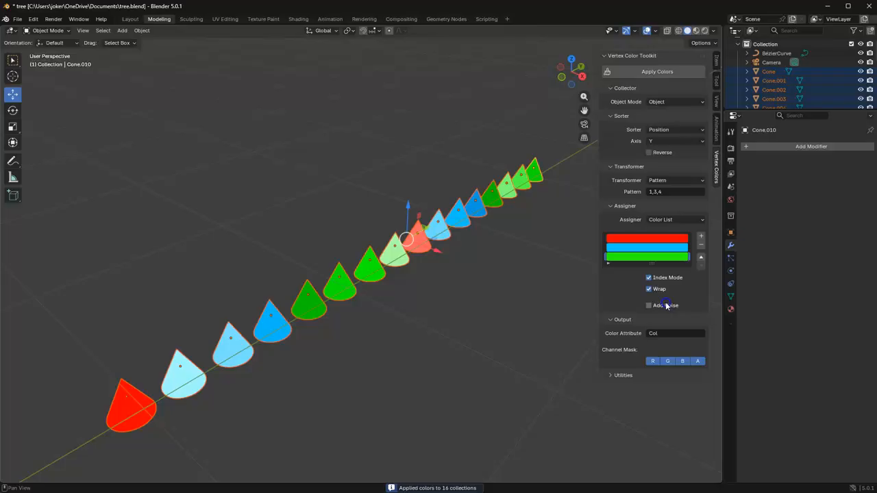
# Step: Collapse the Assigner and Output sections, and expand Utilities to view the Normal Space options
pyautogui.click(659, 205)
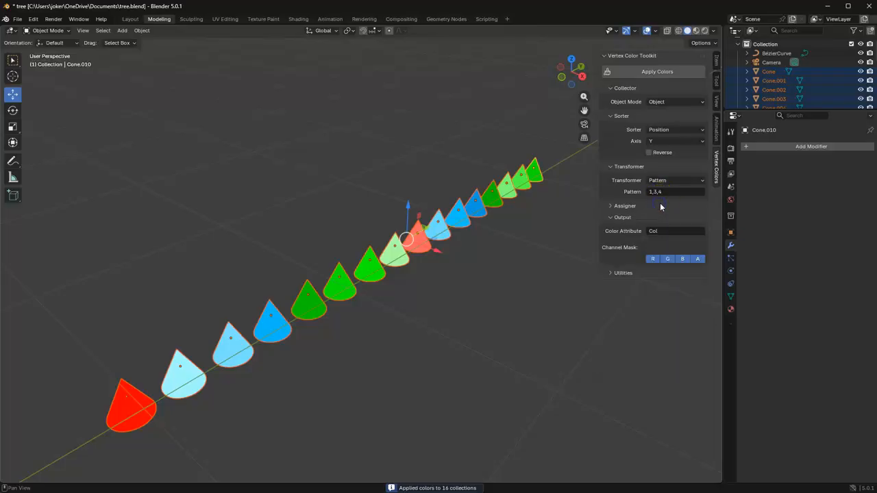
pyautogui.click(628, 219)
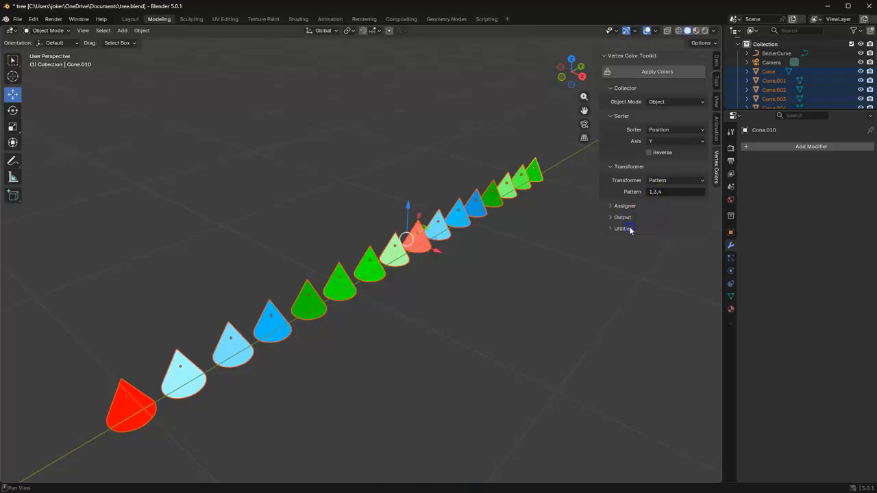
pyautogui.click(629, 229)
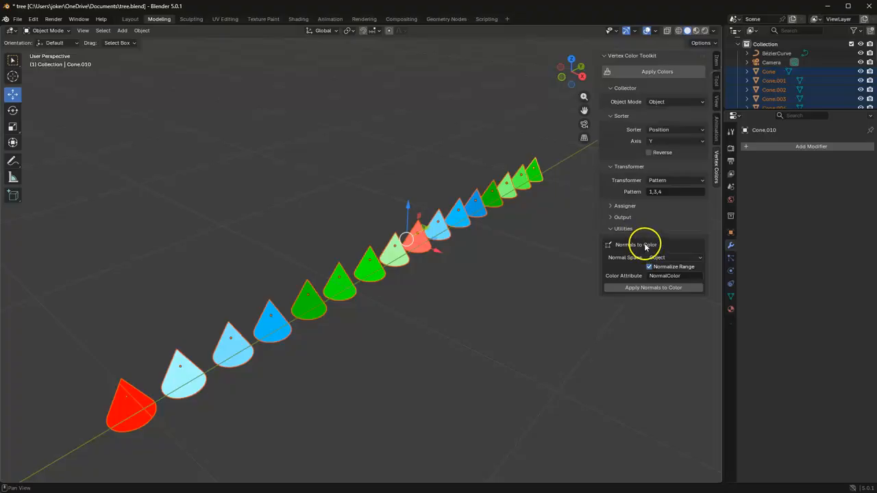
pyautogui.click(677, 258)
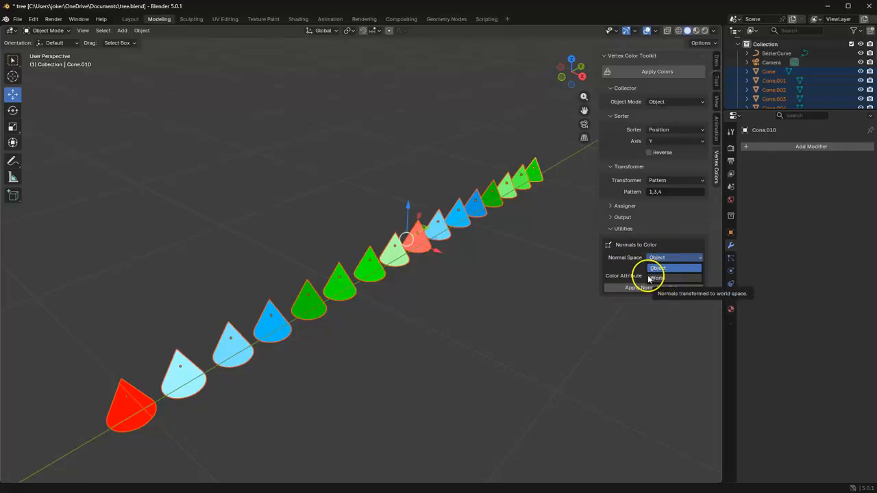
pyautogui.click(676, 258)
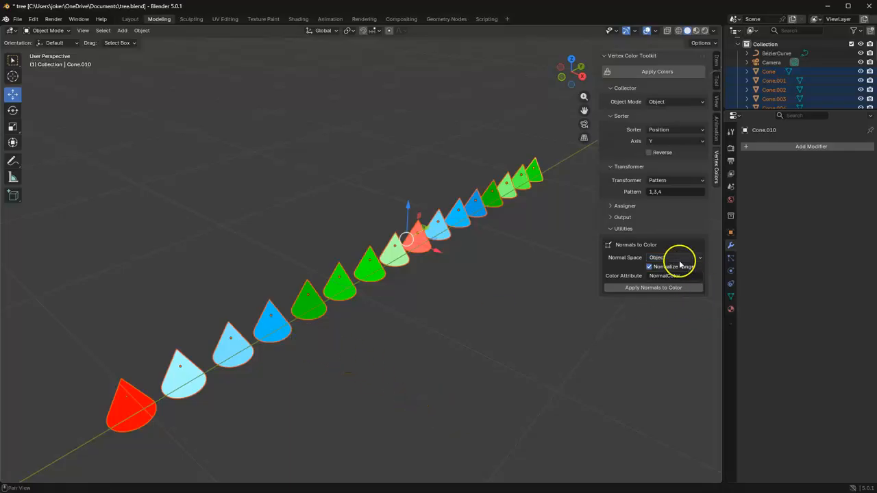
# Step: Set the Color Attribute of Normals to Color to Col
pyautogui.click(687, 276)
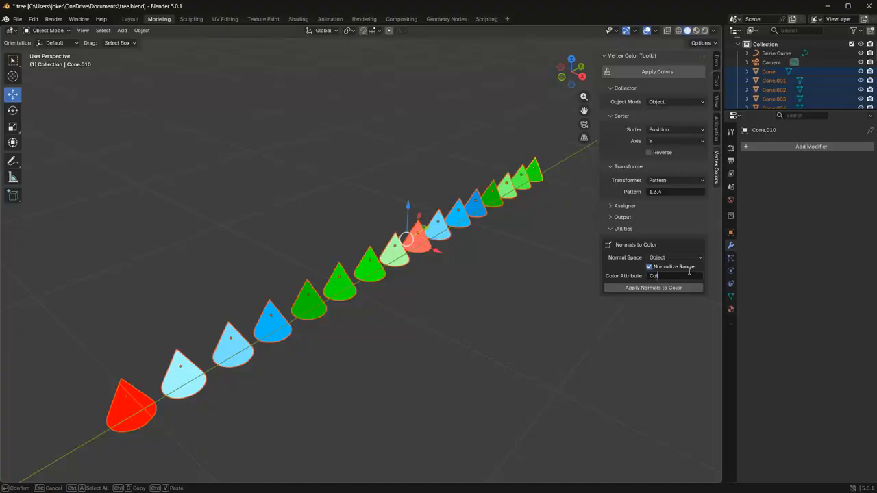
pyautogui.write('Col')
pyautogui.press('Return')
pyautogui.click(612, 206)
pyautogui.click(611, 205)
# Step: Select the frontmost cone and apply its object-space normals as colors, with Normalize Range on and again with it off
pyautogui.moveTo(295, 386); pyautogui.dragTo(295, 387, button='middle')
pyautogui.click(140, 407)
pyautogui.press('KP_Decimal')
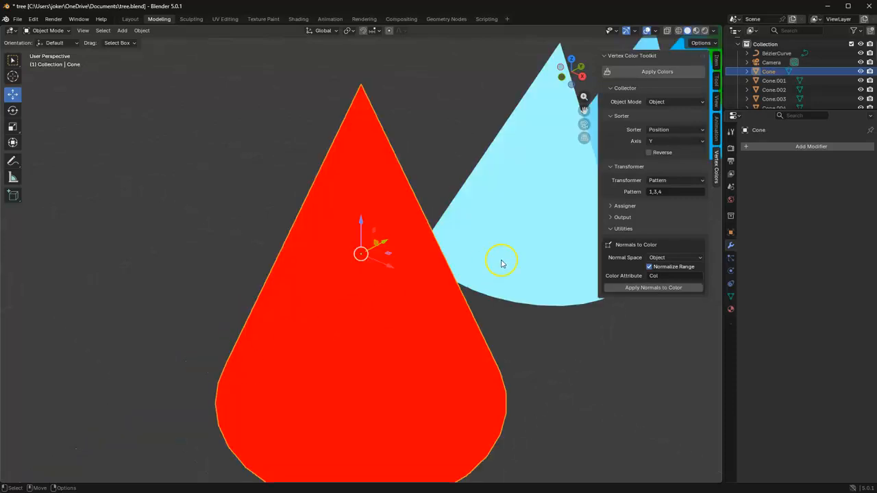
pyautogui.click(651, 289)
pyautogui.moveTo(495, 363)
pyautogui.mouseDown(button='middle')
pyautogui.moveTo(358, 358)
pyautogui.moveTo(499, 356)
pyautogui.mouseUp(button='middle')
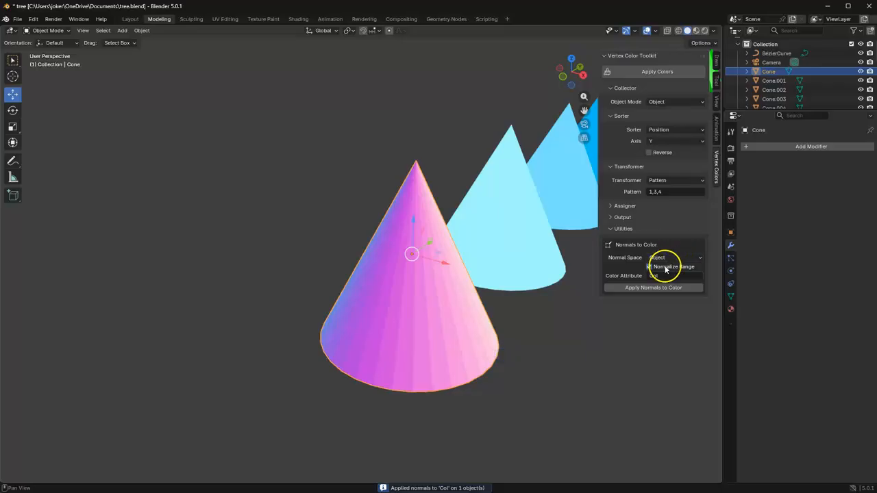
pyautogui.click(662, 289)
# Step: Set the Normal Space to World, enable Normalize Range and apply the normals to the cone's colors
pyautogui.click(660, 258)
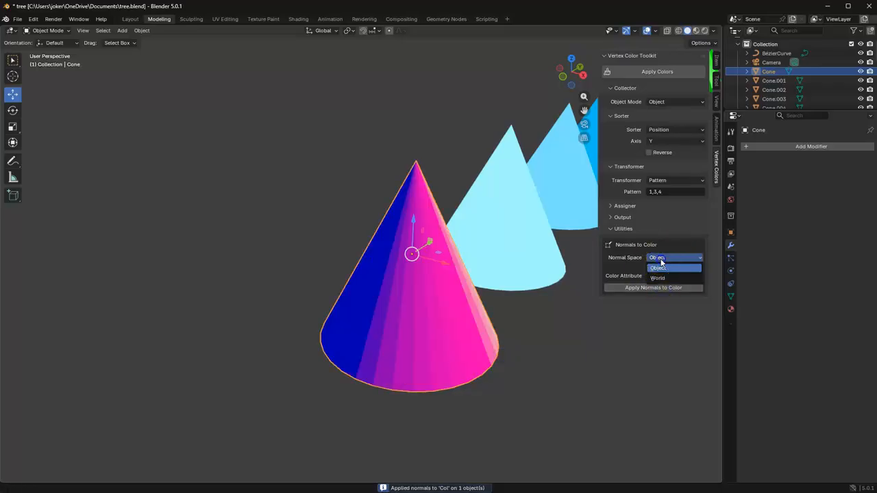
pyautogui.click(666, 277)
pyautogui.click(663, 267)
pyautogui.click(662, 288)
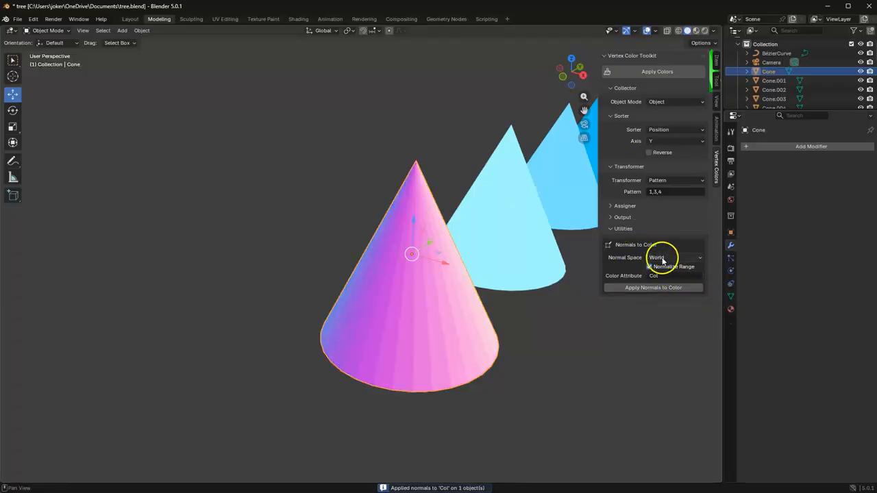
# Step: Collapse the Utilities section and view the Collector's Object Mode options
pyautogui.click(625, 230)
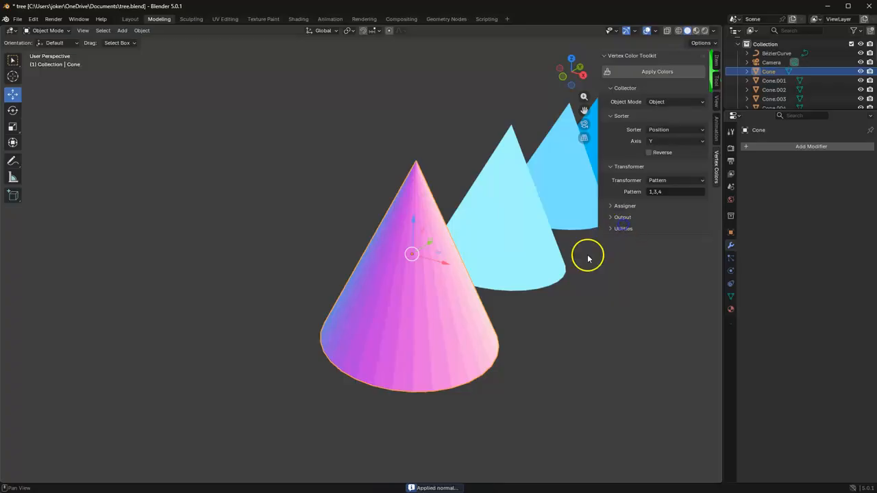
pyautogui.scroll(-6, 485, 329)
pyautogui.keyDown('shift'); pyautogui.moveTo(546, 301); pyautogui.dragTo(256, 390, button='middle'); pyautogui.keyUp('shift')
pyautogui.scroll(-2, 254, 391)
pyautogui.moveTo(446, 299); pyautogui.dragTo(444, 327, button='middle')
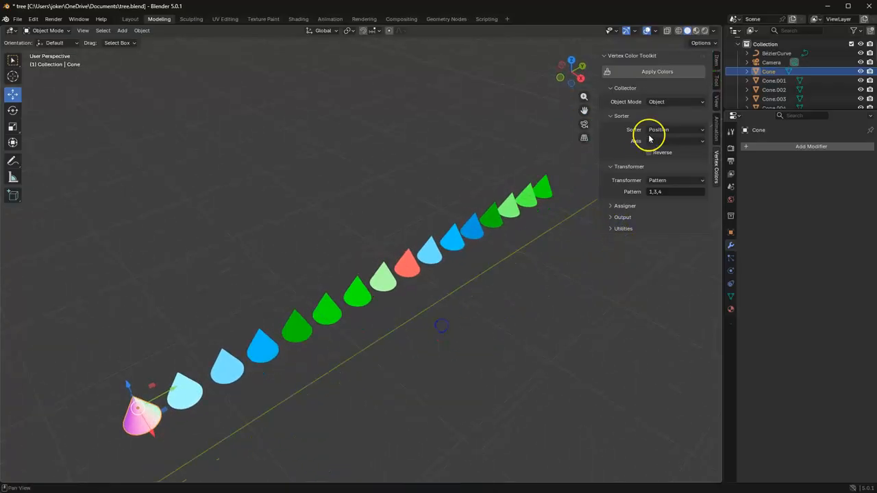
pyautogui.click(669, 102)
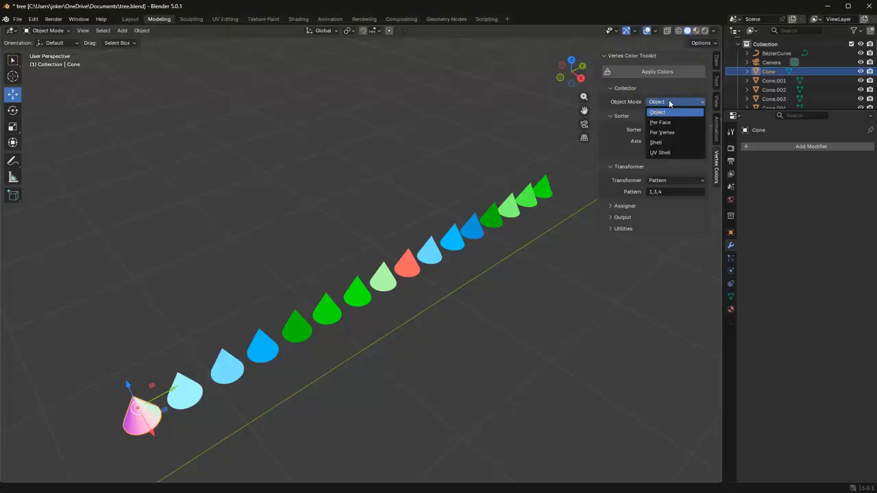
# Step: Enter Edit Mode on the selected cone and activate the Select Box tool
pyautogui.click(49, 31)
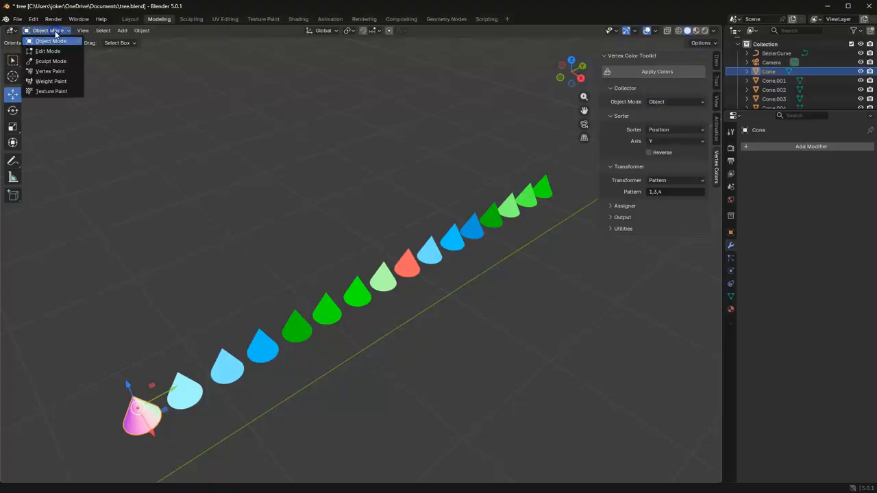
pyautogui.click(58, 52)
pyautogui.scroll(-5, 313, 255)
pyautogui.keyDown('shift'); pyautogui.moveTo(314, 251); pyautogui.dragTo(411, 190, button='middle'); pyautogui.keyUp('shift')
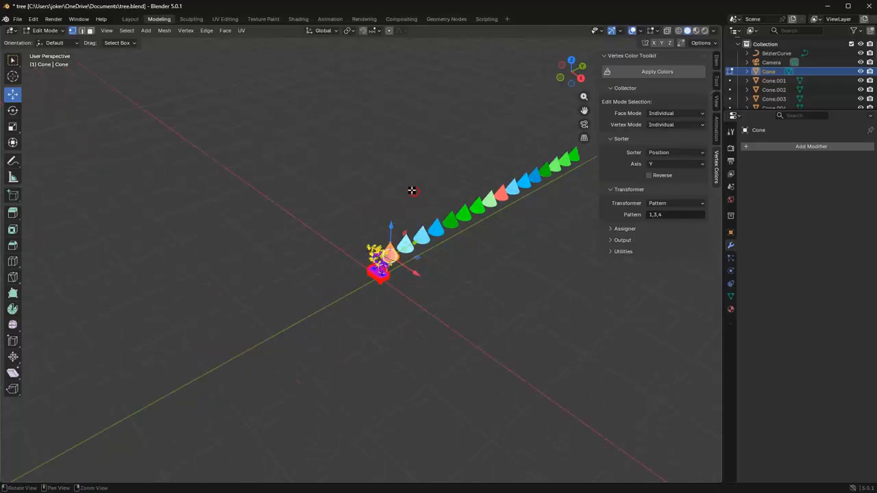
pyautogui.scroll(5, 413, 199)
pyautogui.keyDown('shift'); pyautogui.moveTo(438, 247); pyautogui.dragTo(407, 181, button='middle'); pyautogui.keyUp('shift')
pyautogui.keyDown('shift'); pyautogui.moveTo(346, 121); pyautogui.dragTo(367, 170, button='middle'); pyautogui.keyUp('shift')
pyautogui.scroll(4, 367, 173)
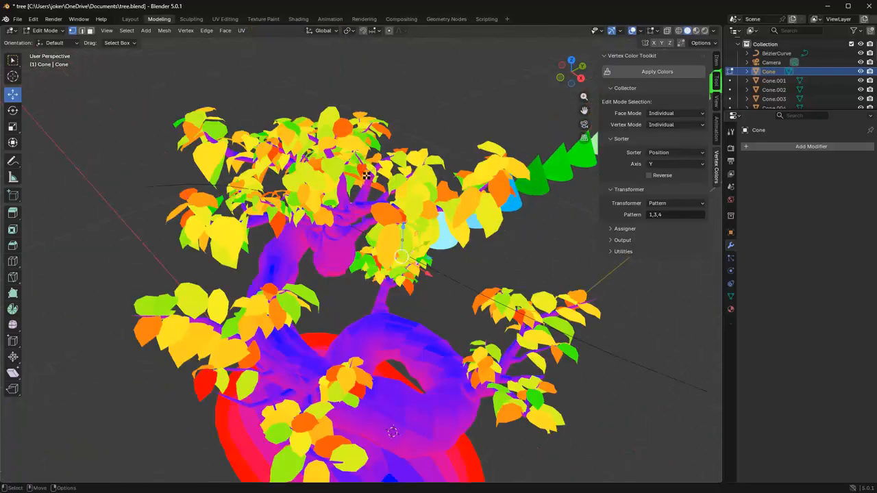
pyautogui.scroll(-6, 348, 130)
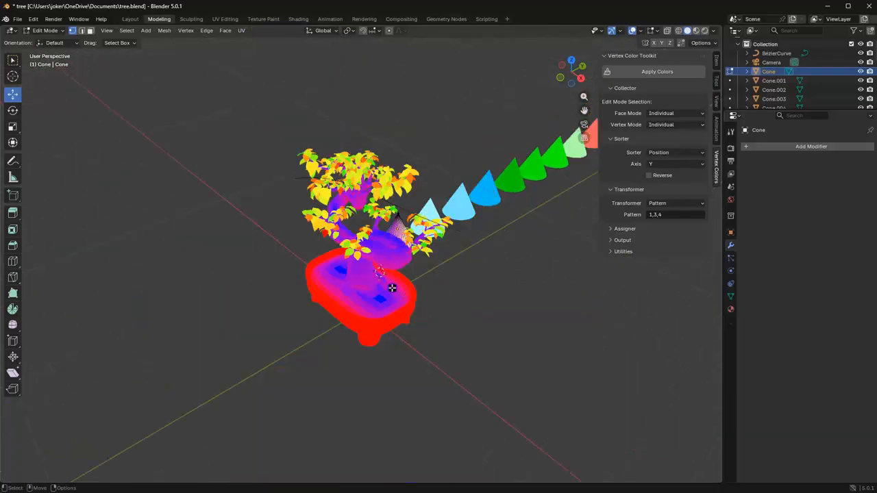
pyautogui.click(15, 62)
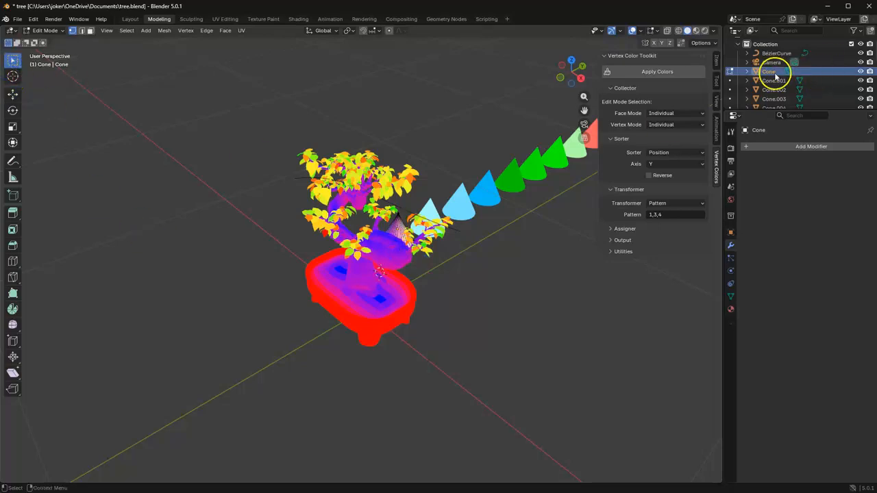
# Step: Return to Object Mode, then select the bonsai's leaves and put them in Edit Mode
pyautogui.click(45, 31)
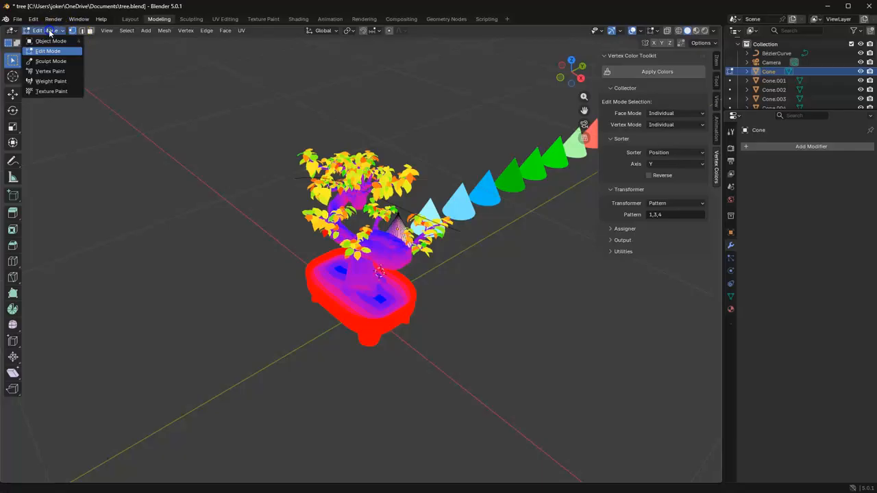
pyautogui.click(50, 40)
pyautogui.click(73, 89)
pyautogui.click(365, 166)
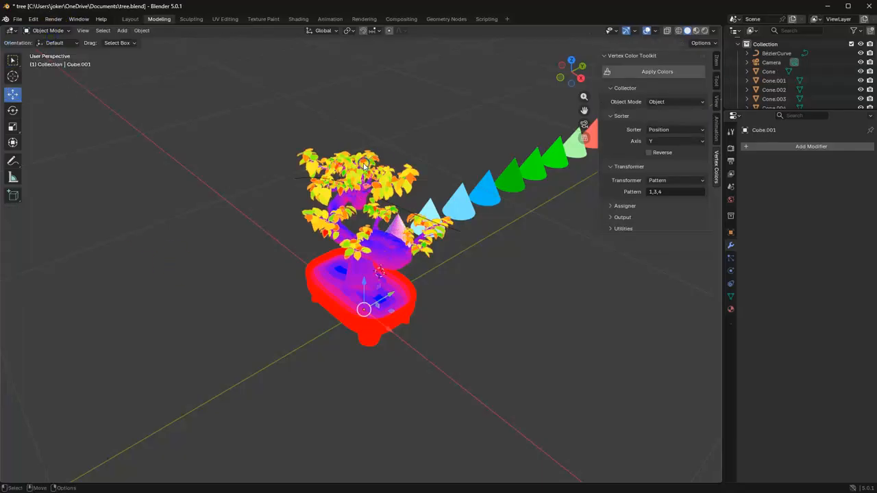
pyautogui.click(48, 31)
pyautogui.click(54, 54)
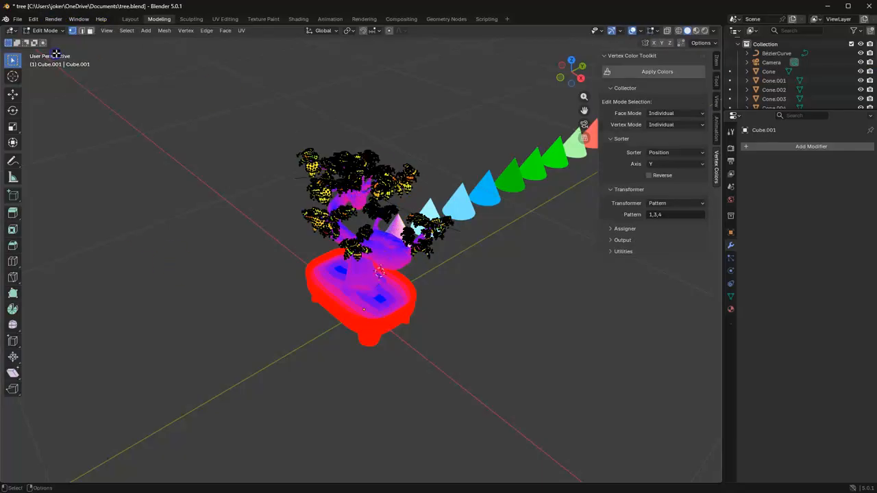
# Step: Box-select the leaf vertices in the upper part of the bonsai's crown
pyautogui.press('h')
pyautogui.scroll(-4, 326, 268)
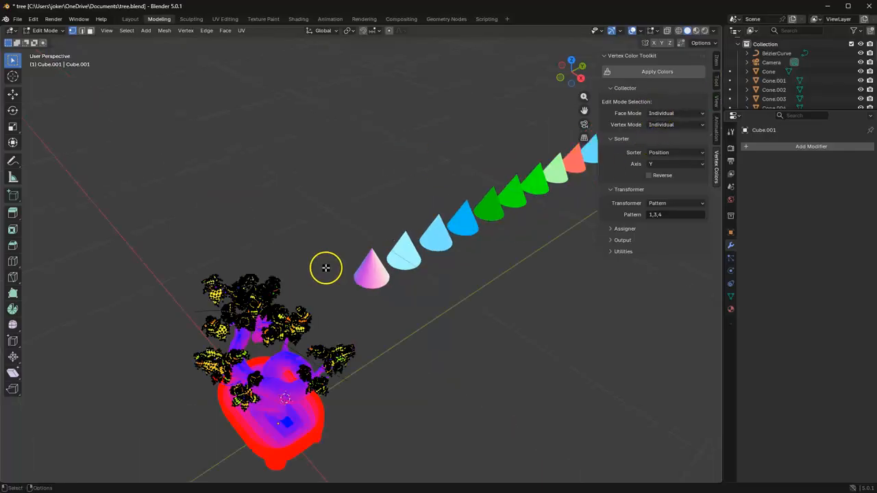
pyautogui.hotkey('shift', 'b')
pyautogui.moveTo(326, 269); pyautogui.dragTo(199, 352)
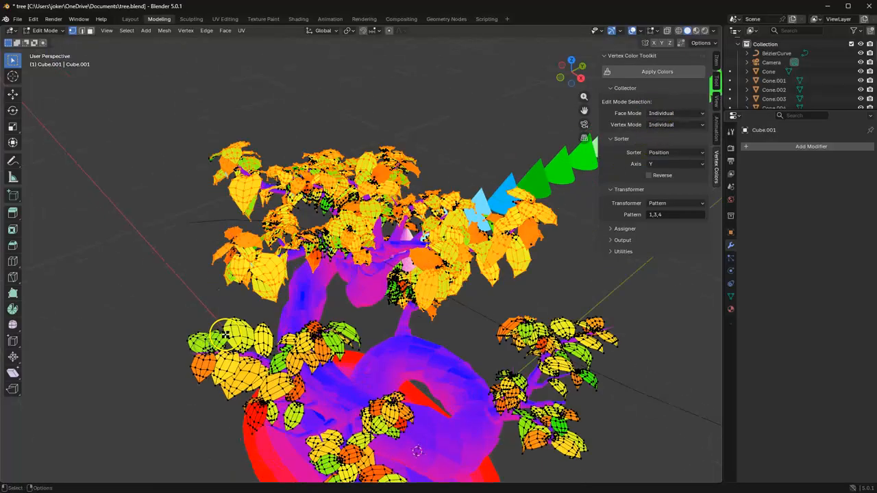
pyautogui.moveTo(464, 143); pyautogui.dragTo(444, 139, button='middle')
pyautogui.rightClick(428, 197)
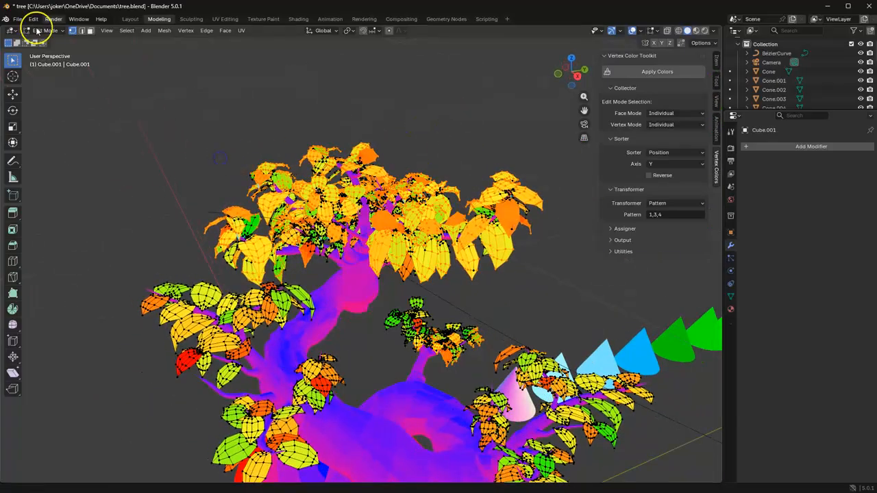
# Step: In face selection, box-select the crown's outer leaf cluster on the side of the cones and apply colors with Face Mode Individual
pyautogui.click(87, 30)
pyautogui.moveTo(542, 156); pyautogui.dragTo(447, 281)
pyautogui.scroll(4, 554, 185)
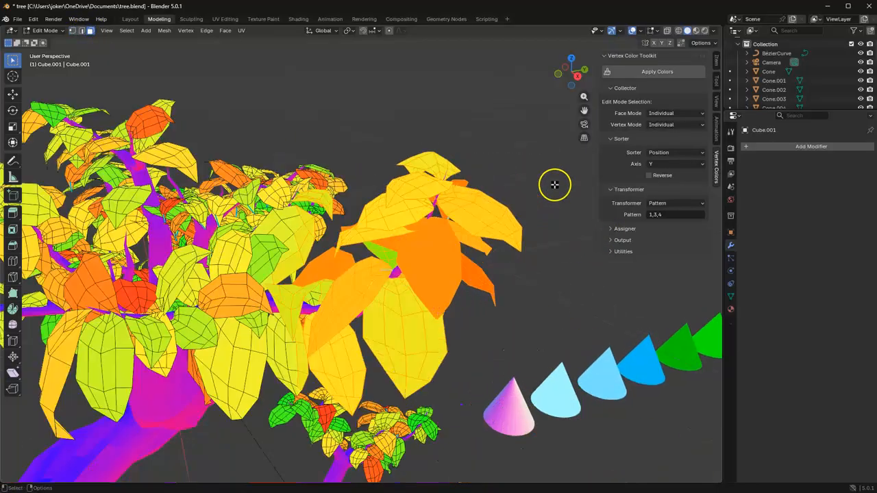
pyautogui.click(663, 72)
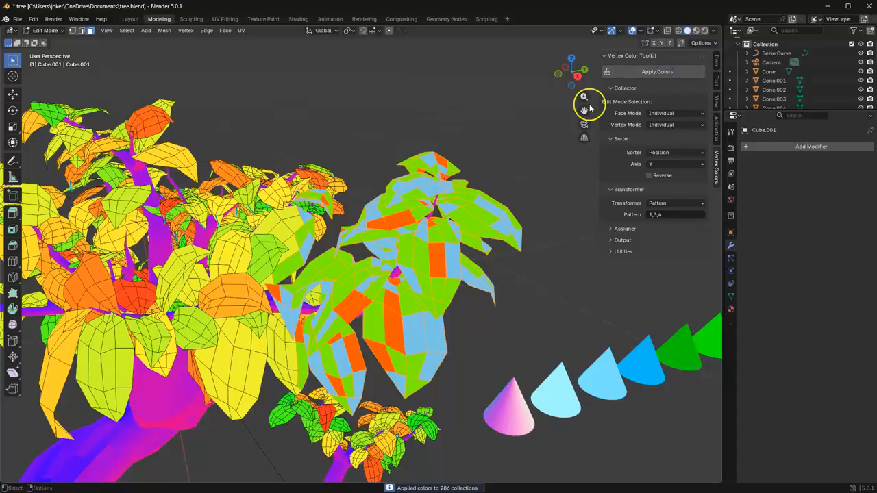
# Step: Set Face Mode to All Together and Vertex Mode to Shell, and apply the colors to the selected leaf faces
pyautogui.click(665, 113)
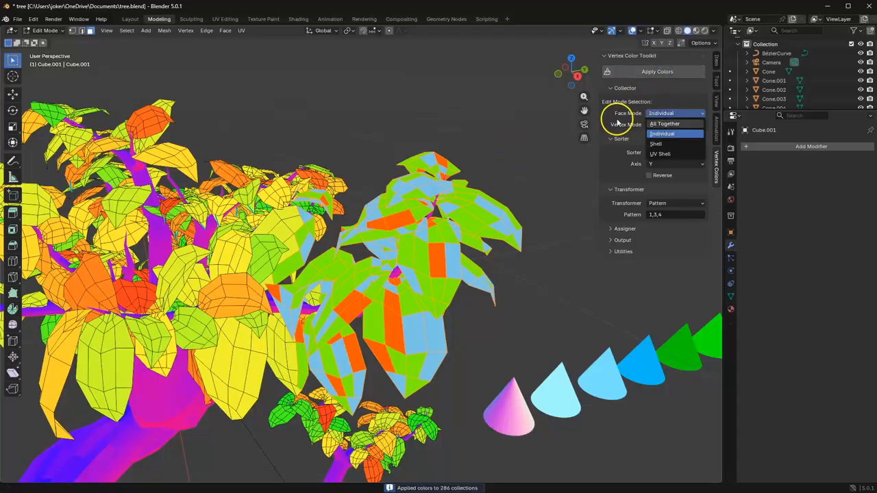
pyautogui.click(635, 113)
pyautogui.click(662, 114)
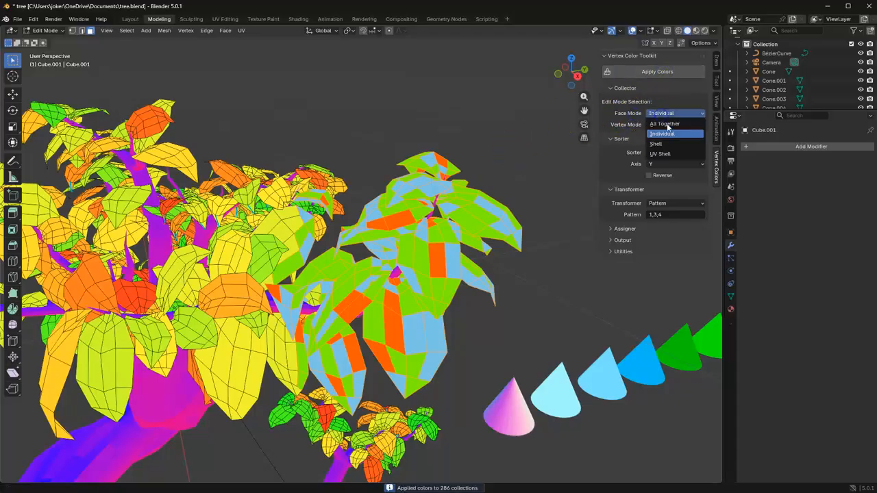
pyautogui.click(664, 124)
pyautogui.click(668, 124)
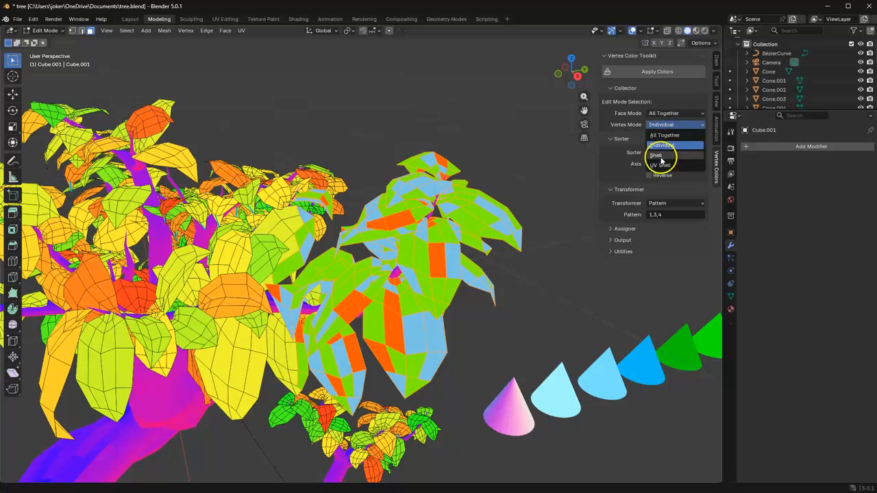
pyautogui.click(656, 155)
pyautogui.click(652, 73)
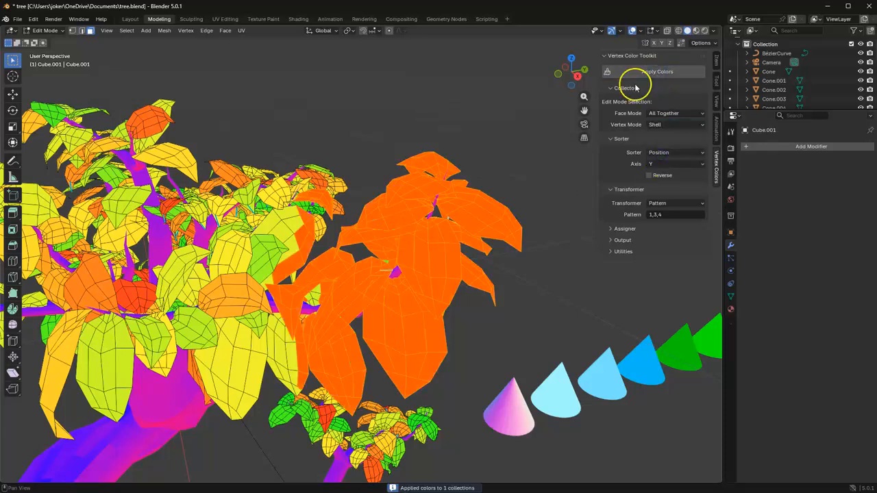
# Step: Set Face Mode to Shell and reapply the colors to the selected leaf cluster
pyautogui.click(672, 113)
pyautogui.click(669, 137)
pyautogui.click(659, 74)
pyautogui.moveTo(494, 165); pyautogui.dragTo(425, 192, button='middle')
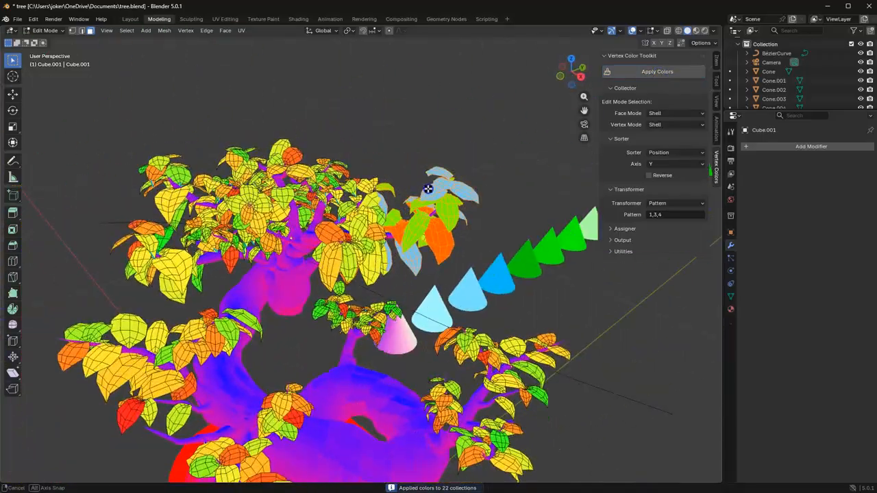
# Step: Box-select the upper crown's leaf faces, extend the selection to linked geometry, and apply the colors per shell
pyautogui.click(357, 227)
pyautogui.moveTo(409, 140); pyautogui.dragTo(242, 297)
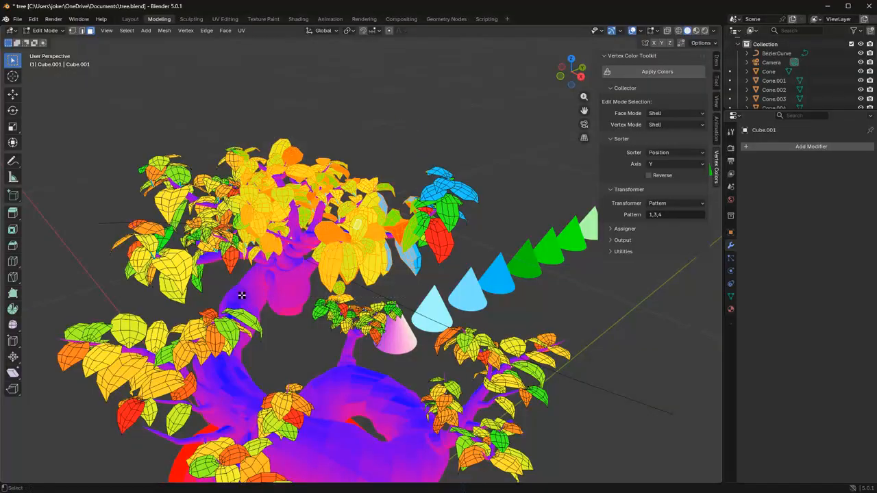
pyautogui.hotkey('ctrl', 'l')
pyautogui.click(660, 79)
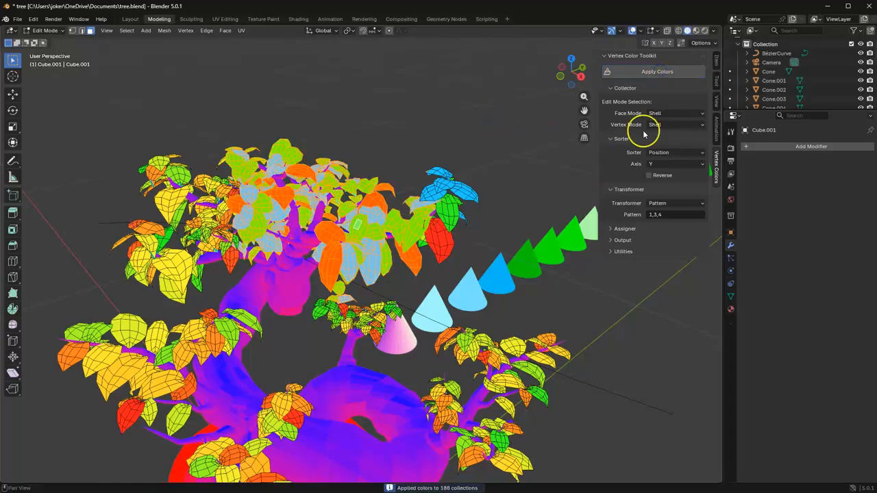
# Step: Switch to the Move tool with the upper crown's leaves selected
pyautogui.scroll(-3, 348, 210)
pyautogui.rightClick(375, 216)
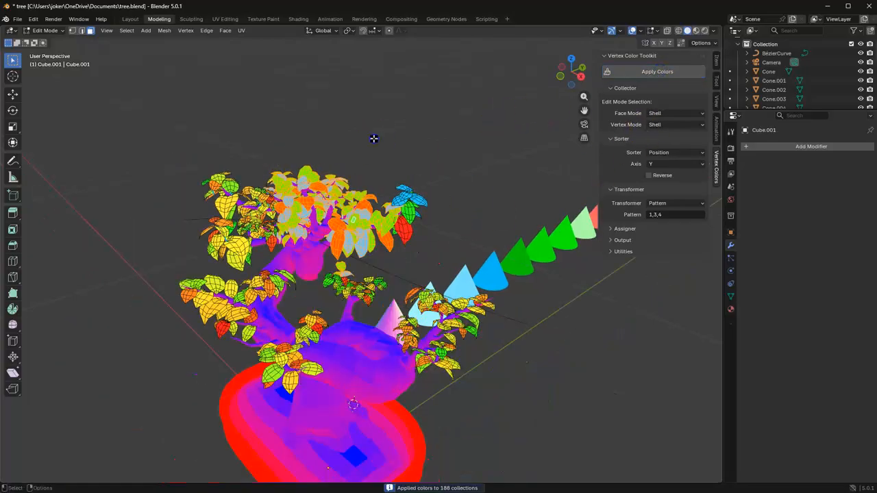
pyautogui.scroll(-3, 379, 189)
pyautogui.scroll(3, 365, 267)
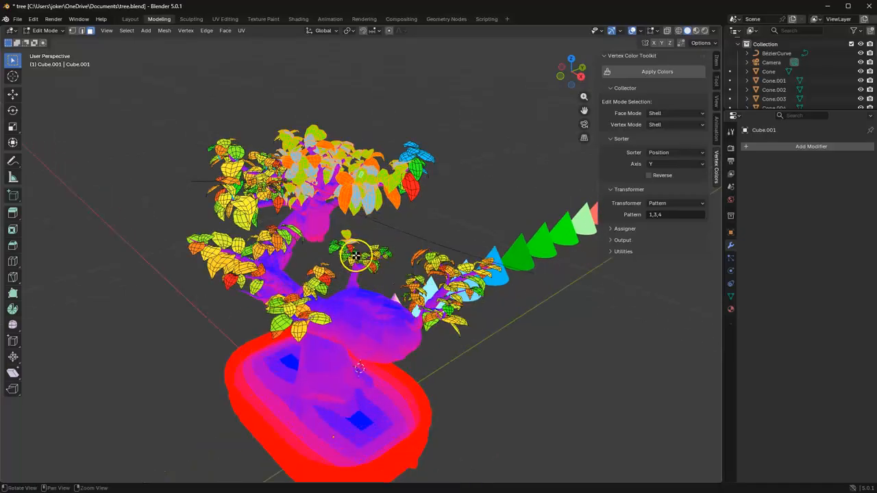
pyautogui.press('w')
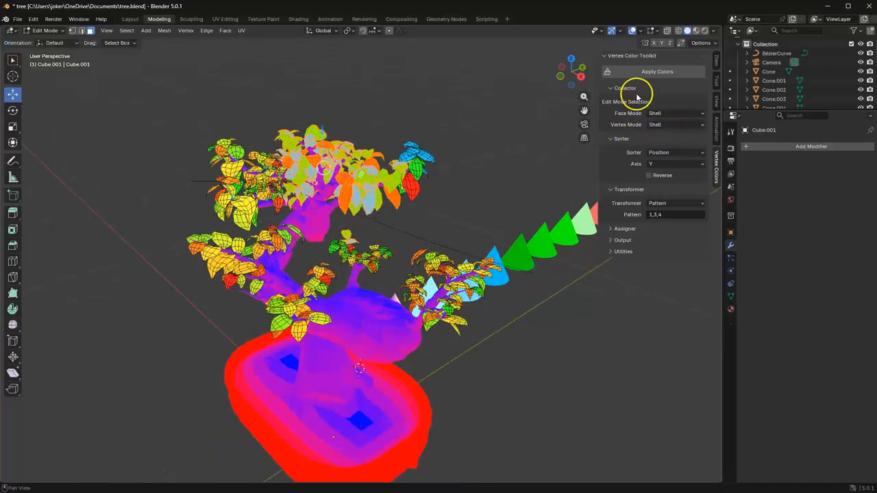